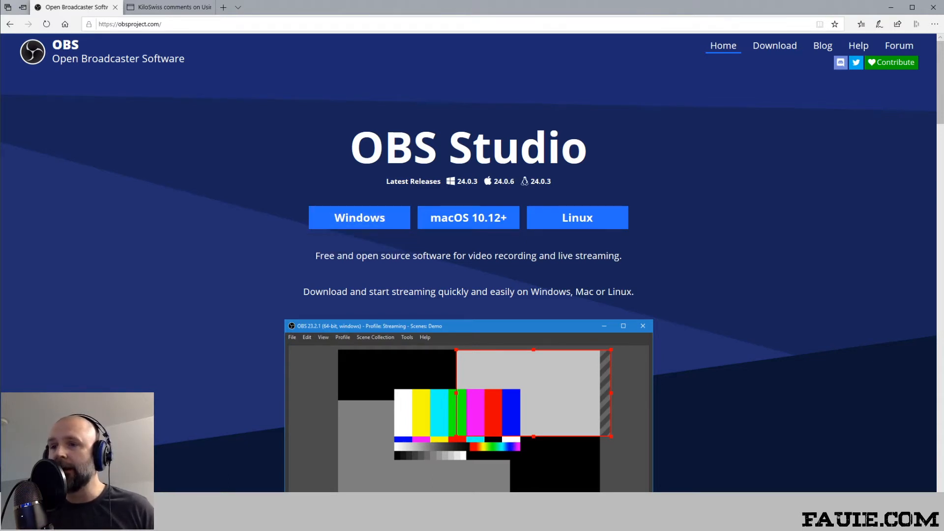
Switch to OBS and examine the available scene transitions and the Studio Mode preview and program layout
key(alt+Tab)
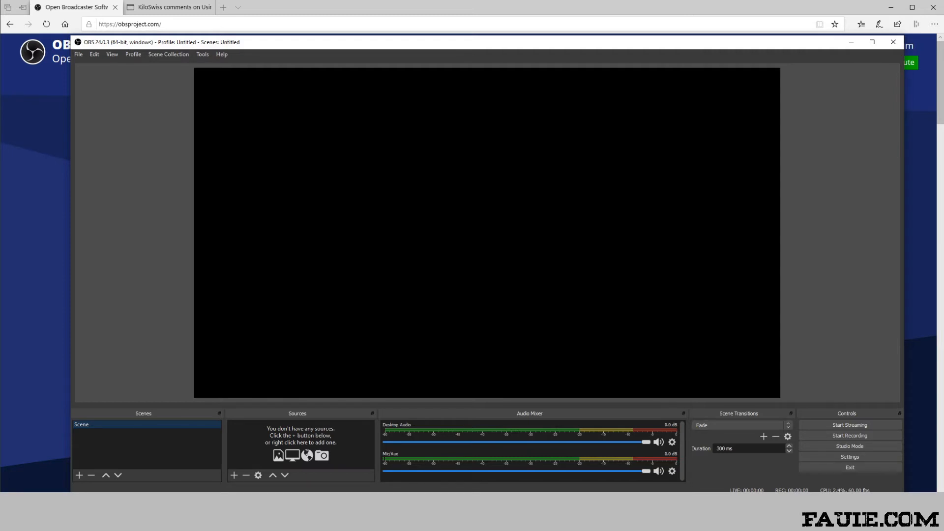
click(741, 425)
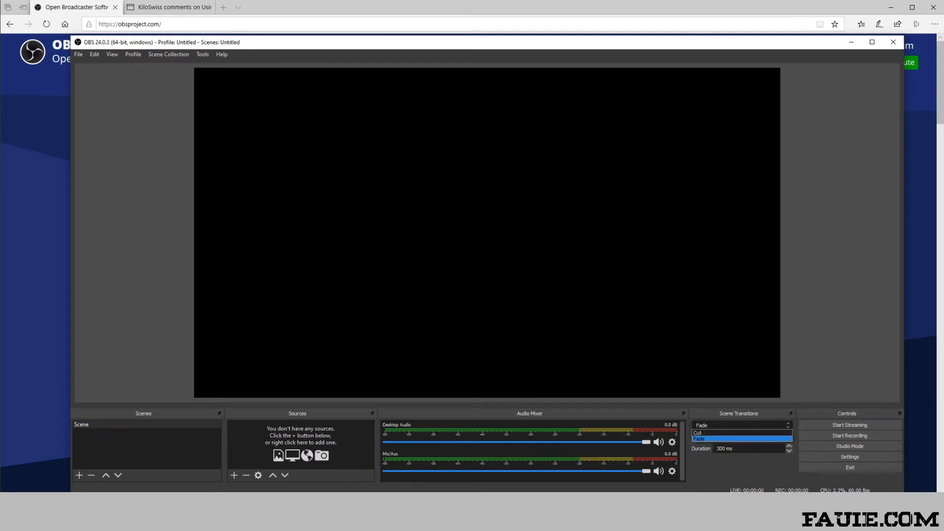
click(742, 438)
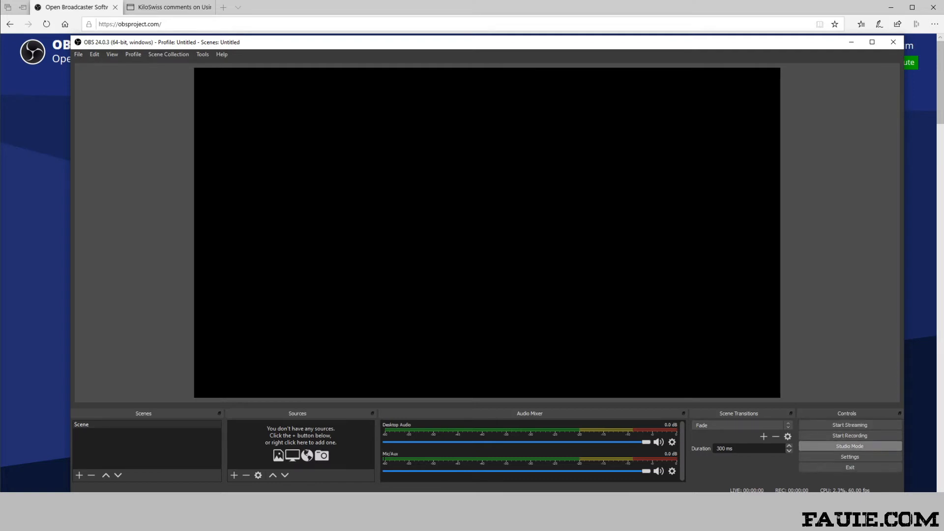
click(850, 446)
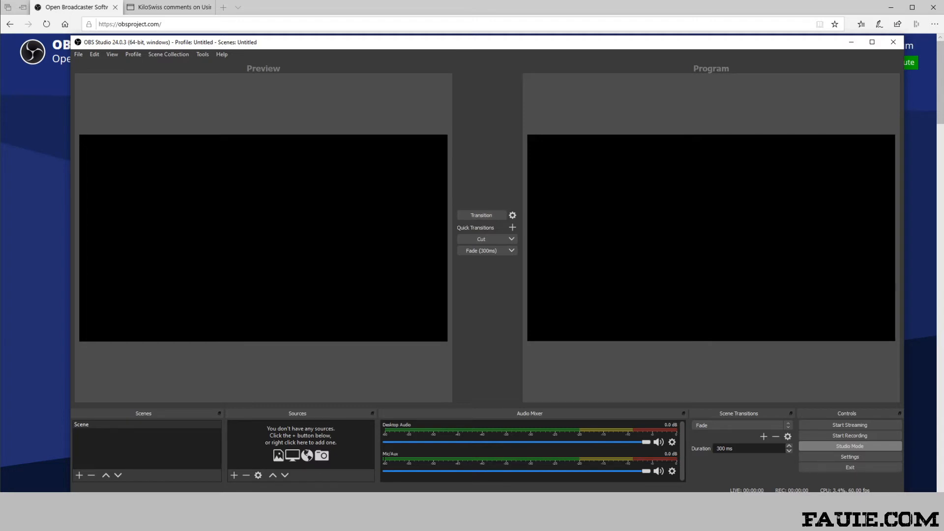
click(851, 446)
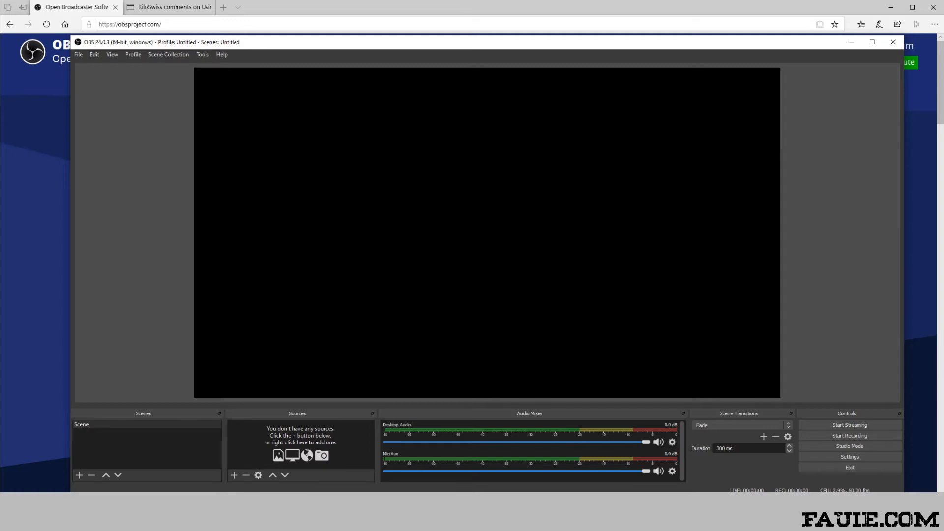
Add a new scene named JustWebCam
click(79, 475)
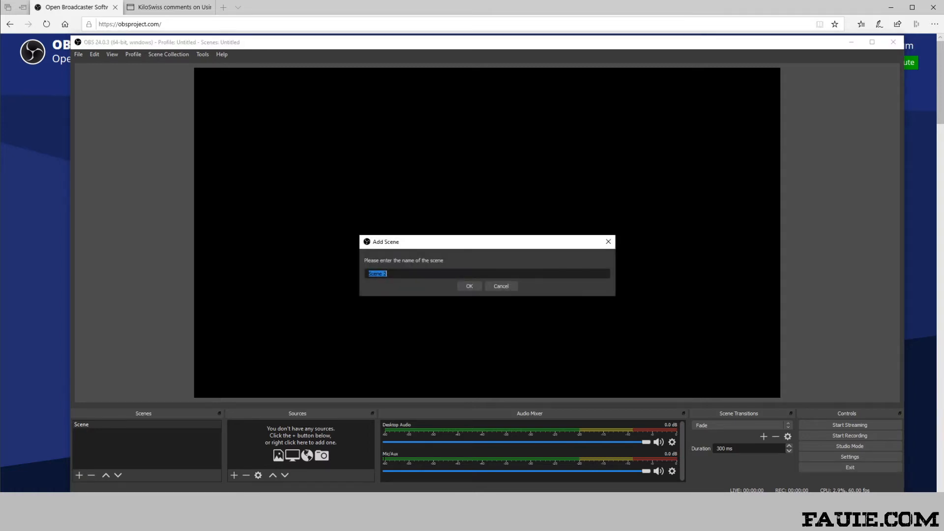
text(JustWebCam)
key(Return)
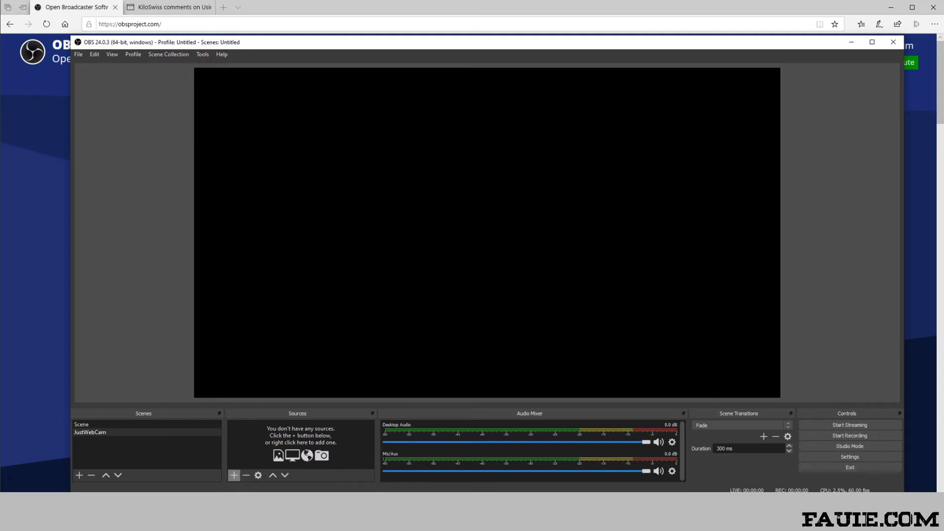
Create a Video Capture Device source named WebcamLigitech930e in the JustWebCam scene
click(235, 475)
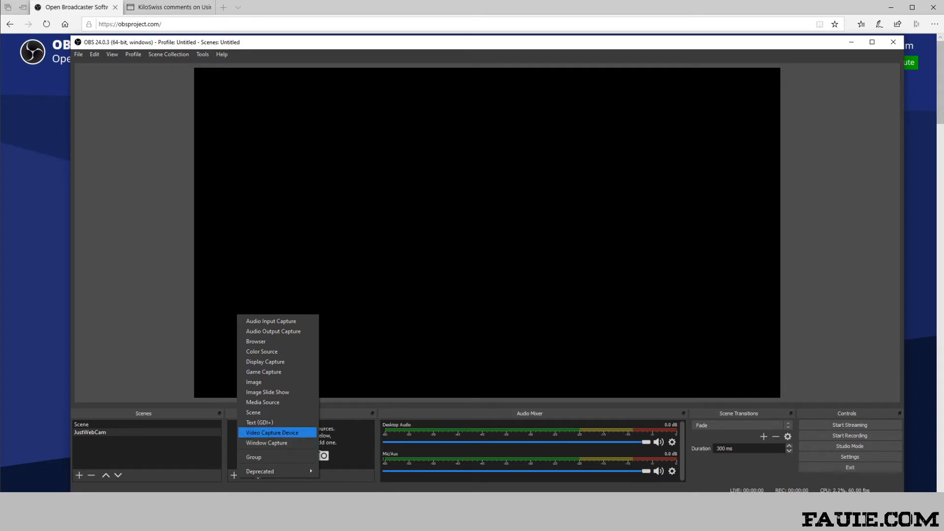
click(272, 433)
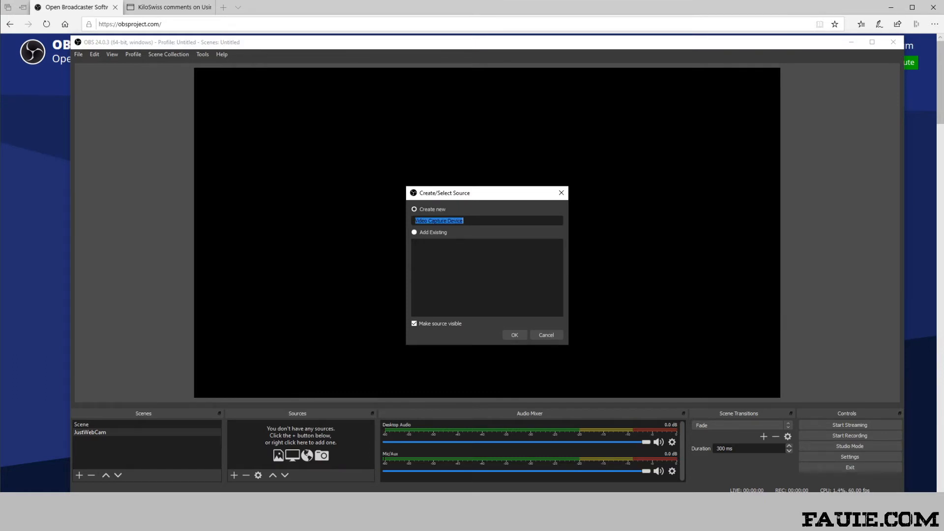
text(WebcamLigitech930e)
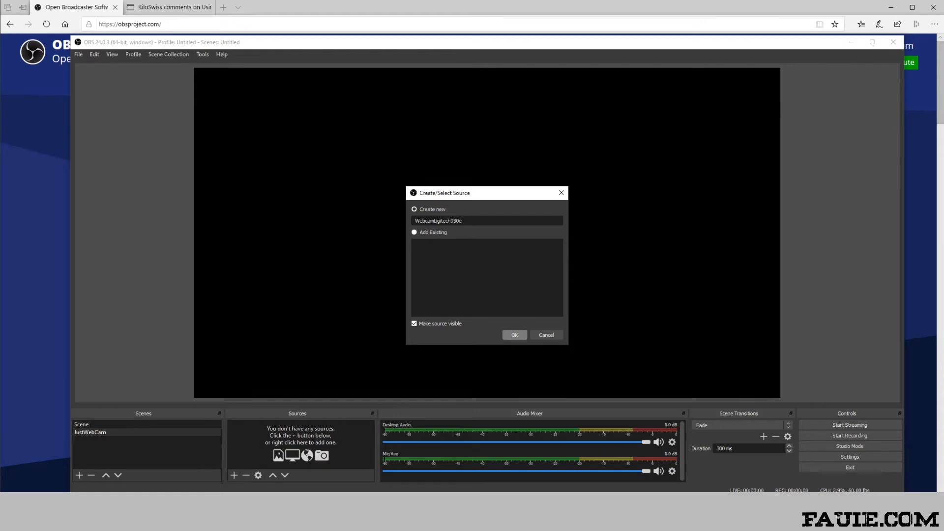
click(514, 335)
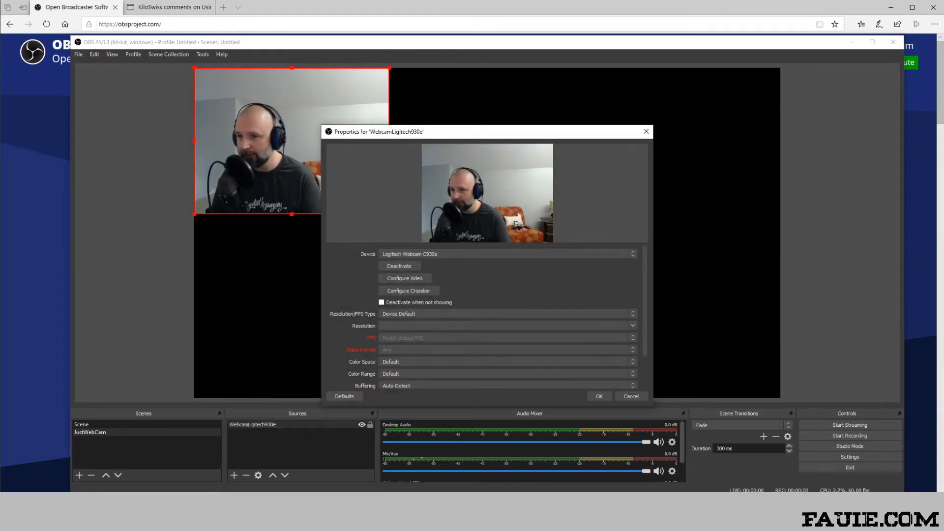
Choose Logitech Webcam C930e as the capture device, review its video and resolution options, and accept the source properties
click(507, 254)
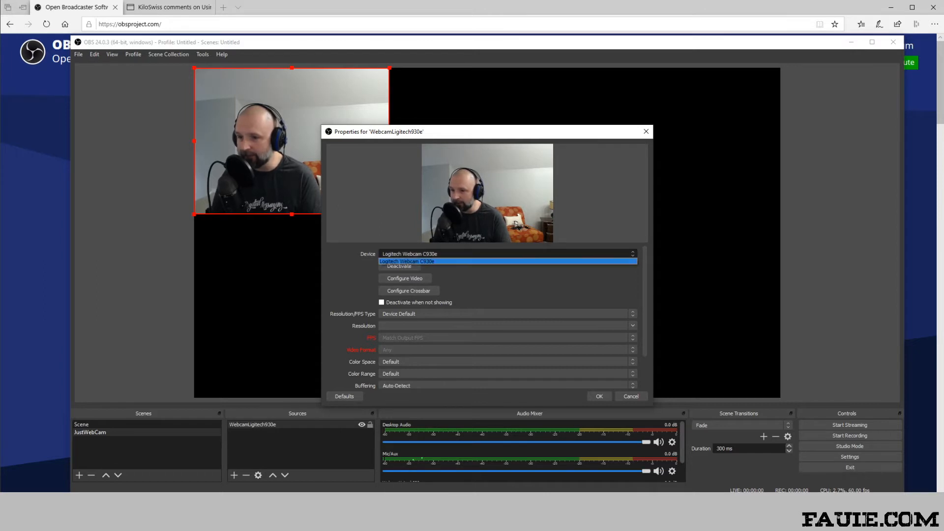
click(404, 262)
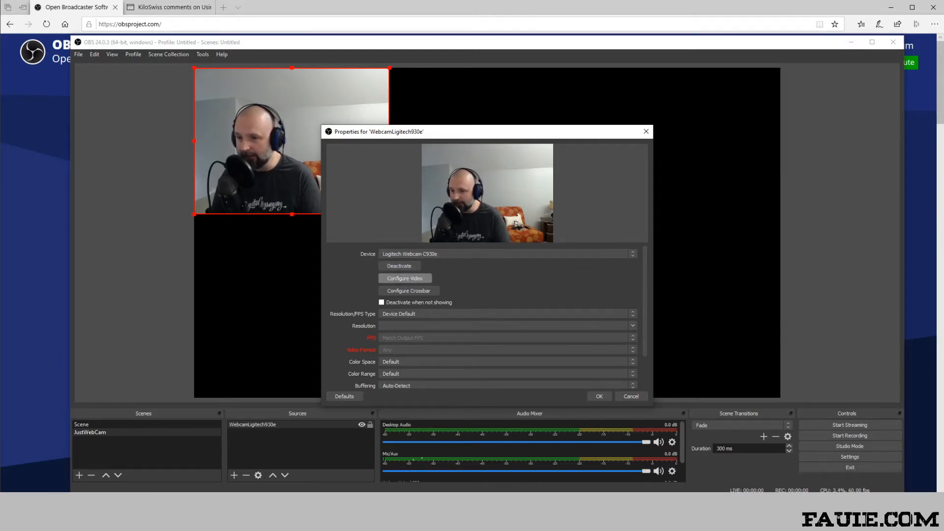
click(405, 278)
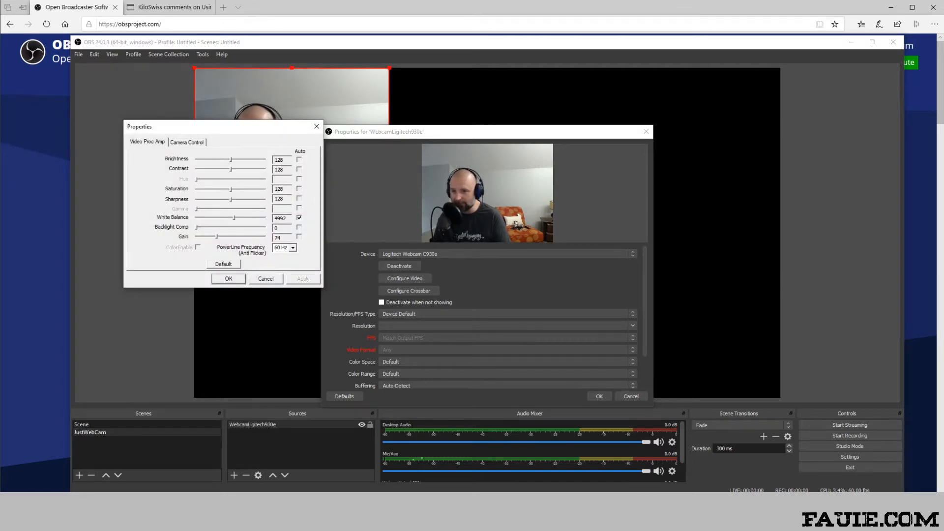
click(228, 279)
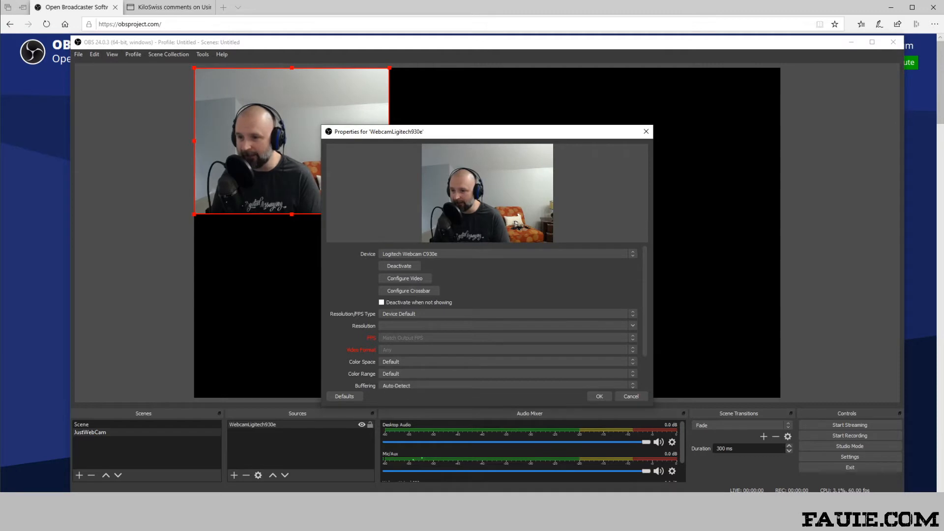
click(507, 314)
click(507, 313)
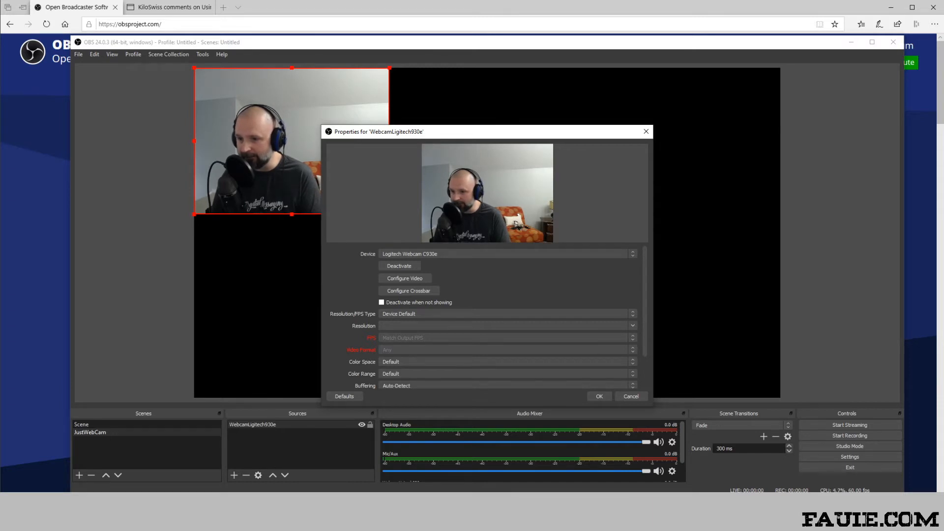
scroll(487, 320, down, 2)
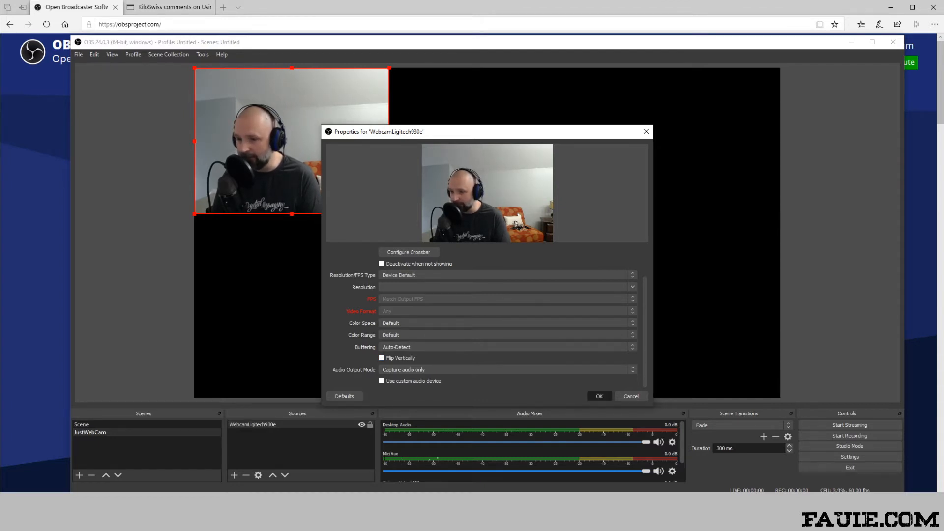
click(599, 397)
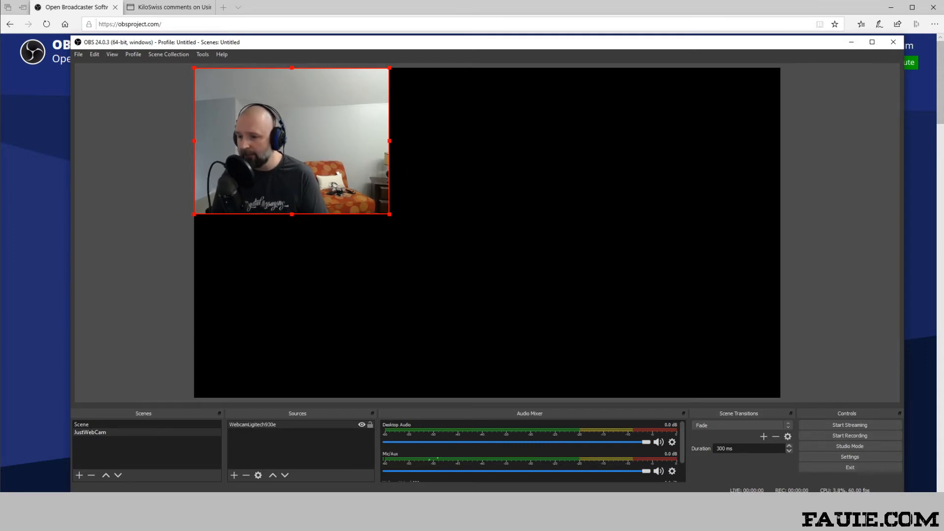
Enlarge the audio mixer area and lower the webcam's audio volume to -inf dB
click(536, 275)
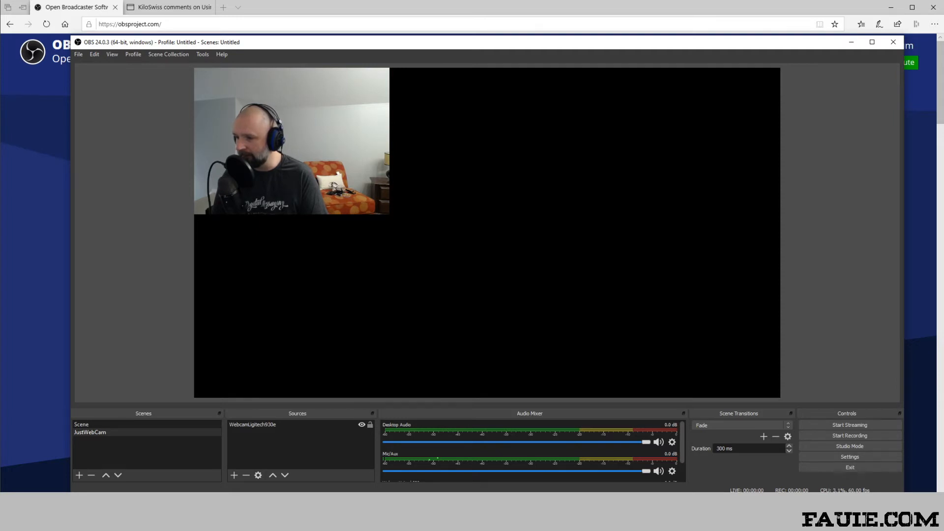
drag(531, 407, 531, 317)
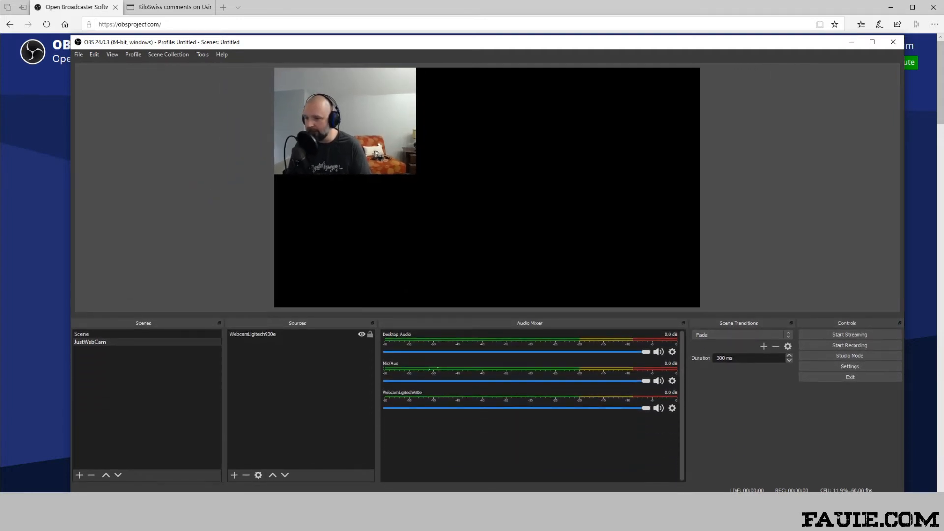
drag(646, 408, 387, 407)
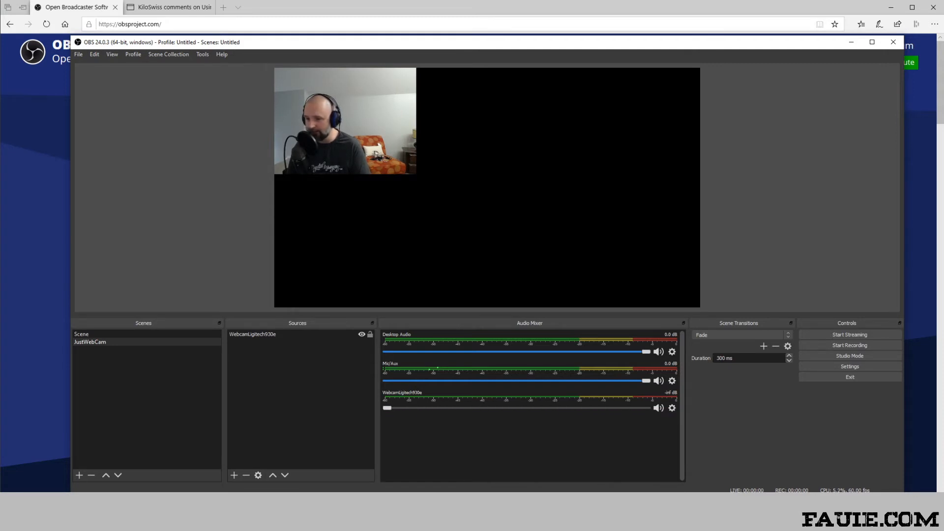
click(276, 334)
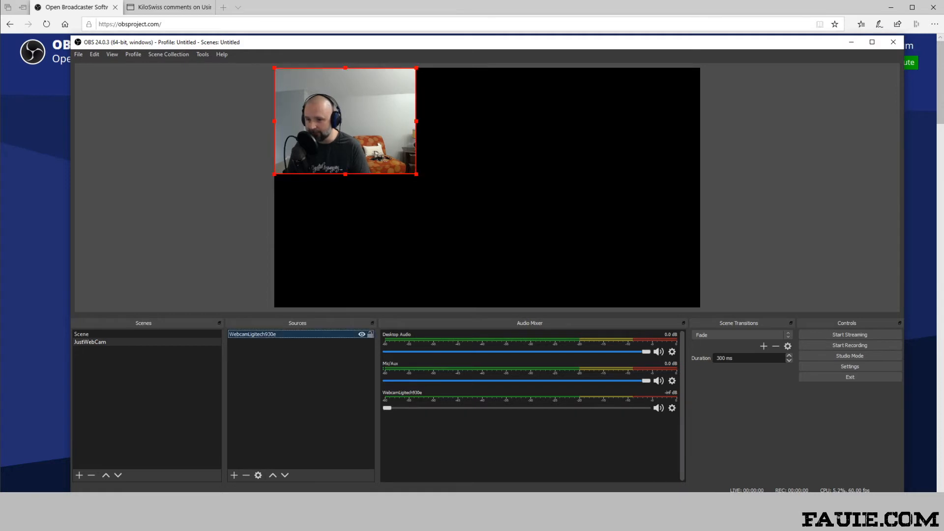
right_click(294, 82)
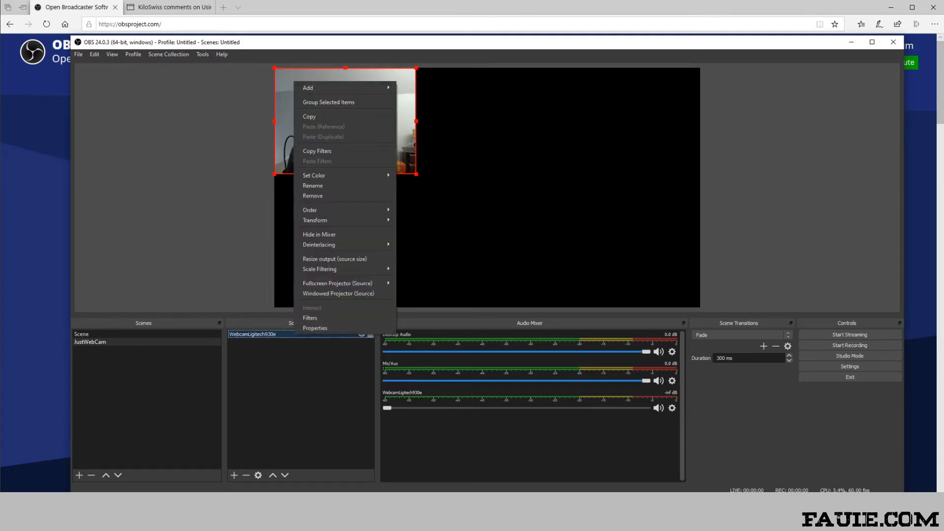
click(315, 328)
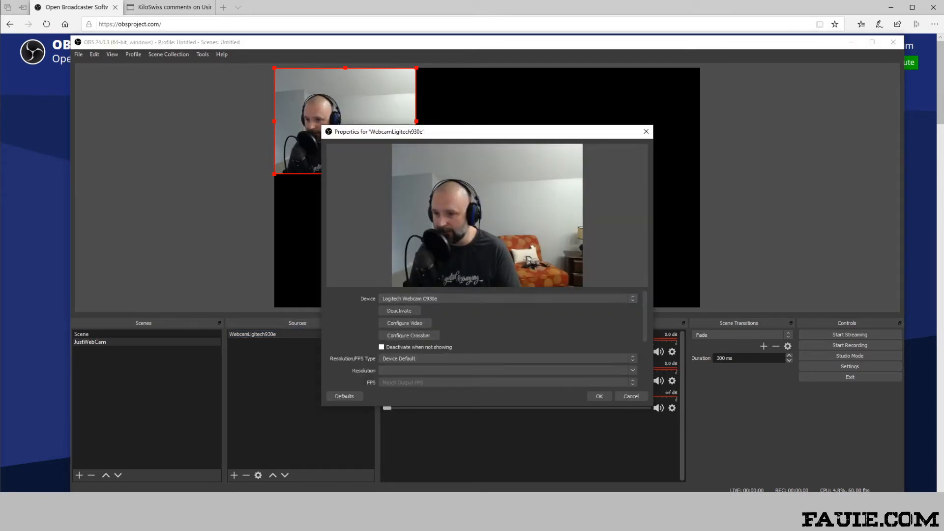
click(600, 397)
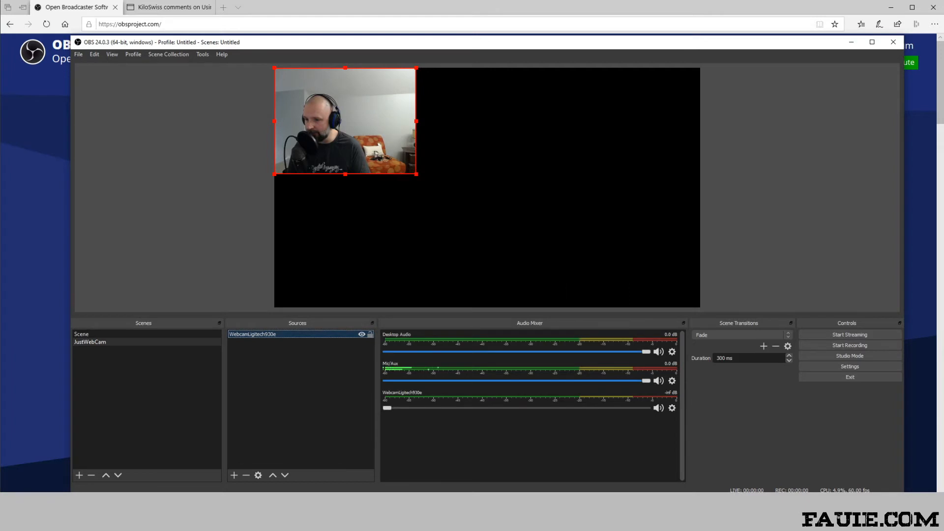
Rename the webcam source to WebcamLogitechc930e
right_click(298, 326)
right_click(286, 340)
right_click(289, 335)
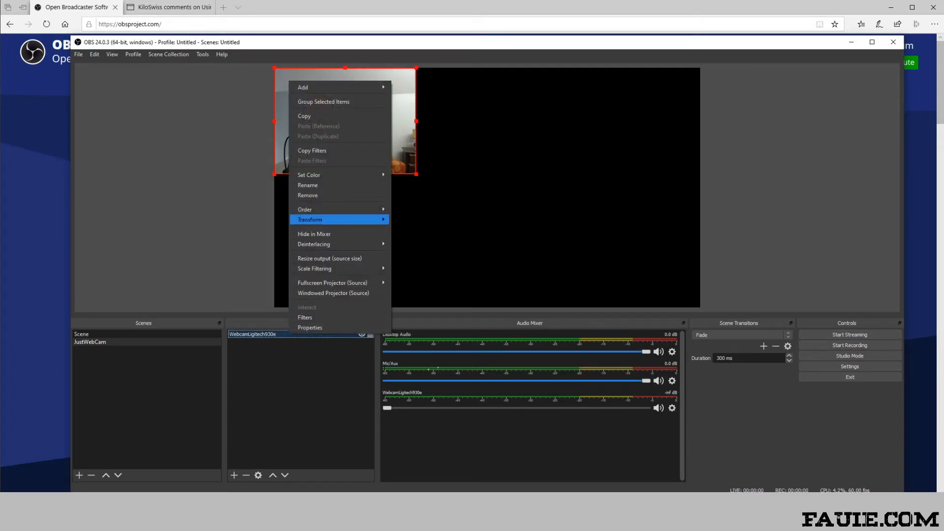
click(308, 185)
key(Return)
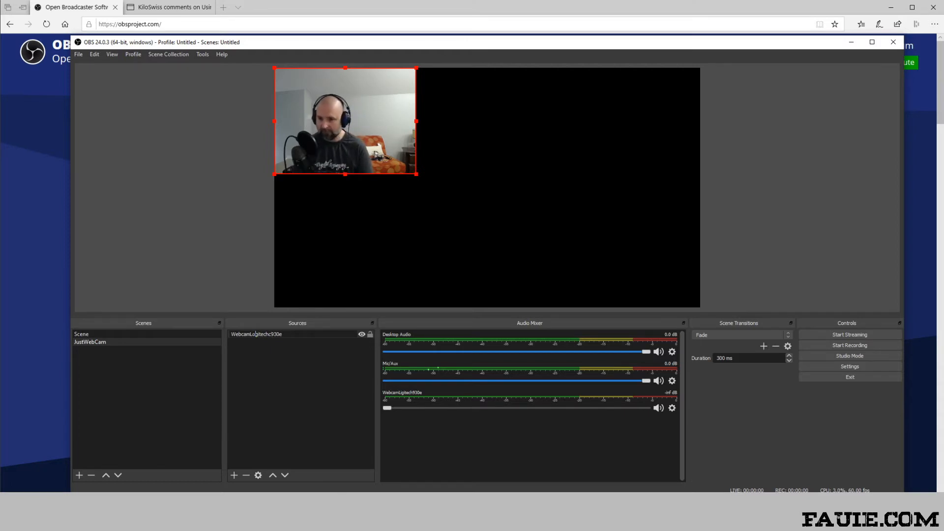
ctrl+click(256, 334)
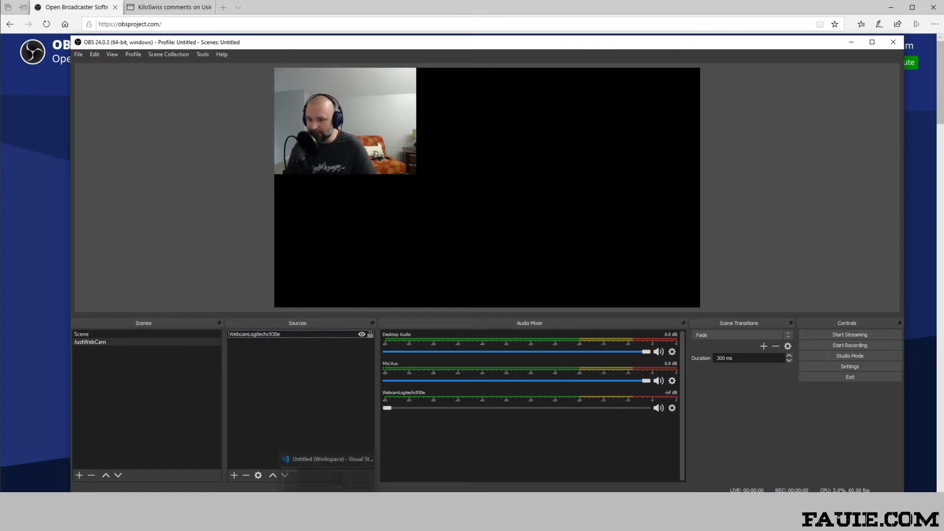
Bring up the Visual Studio Code window, shrink it from its upper-left corner, and return to OBS
click(328, 521)
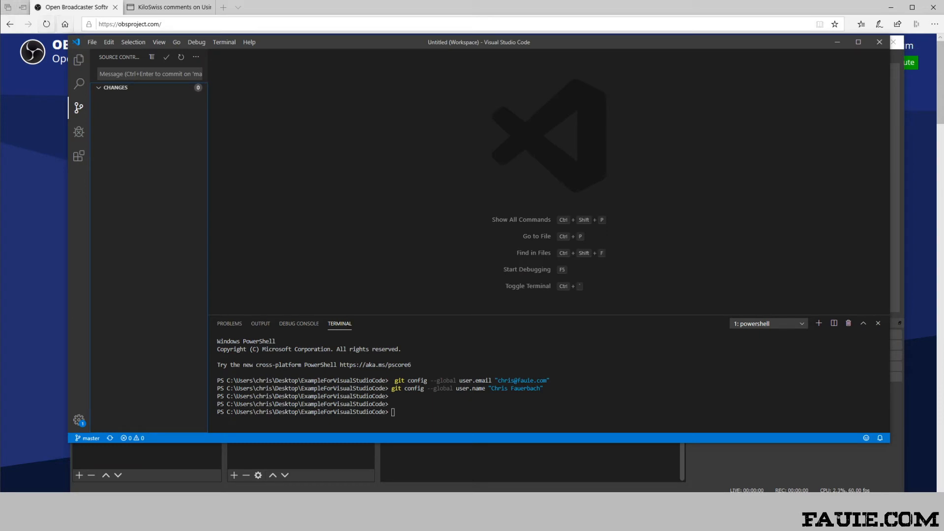
drag(67, 35, 235, 49)
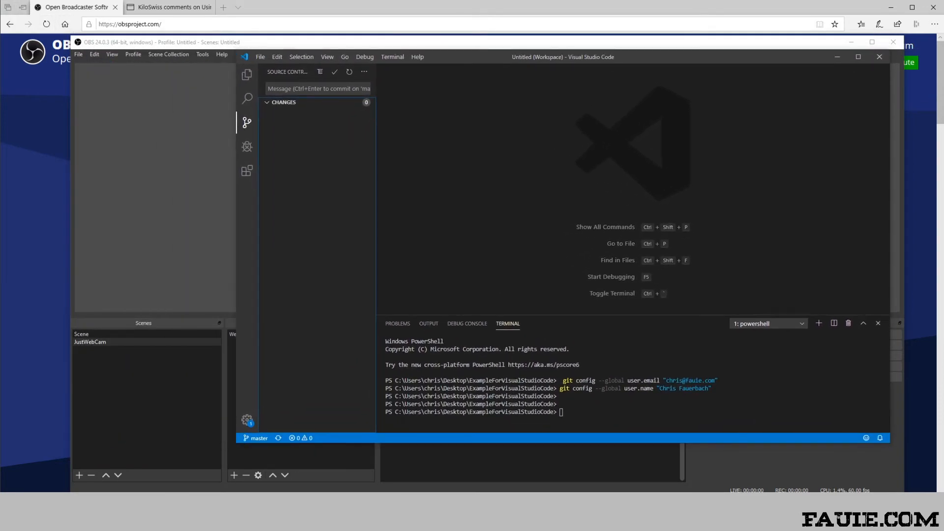
key(alt+Tab)
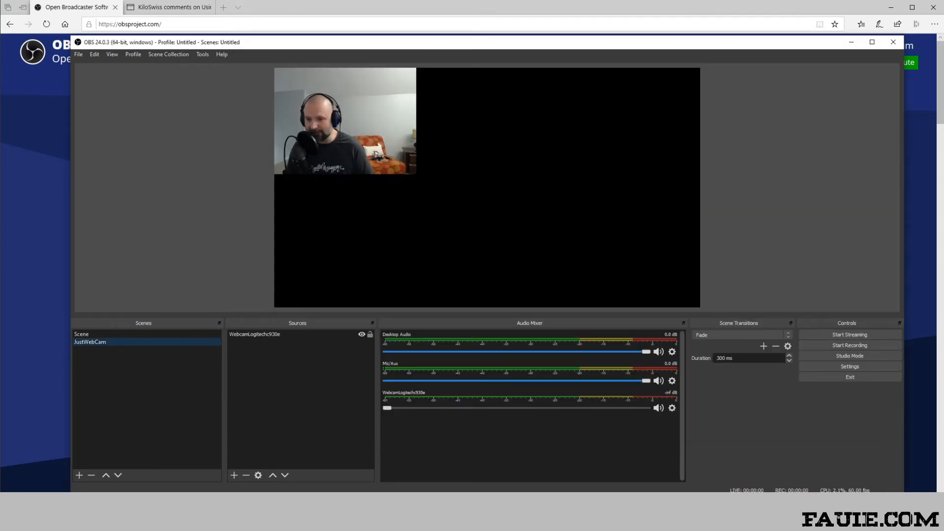
Add a new Window Capture source named VisualStudioCode to the scene
click(234, 475)
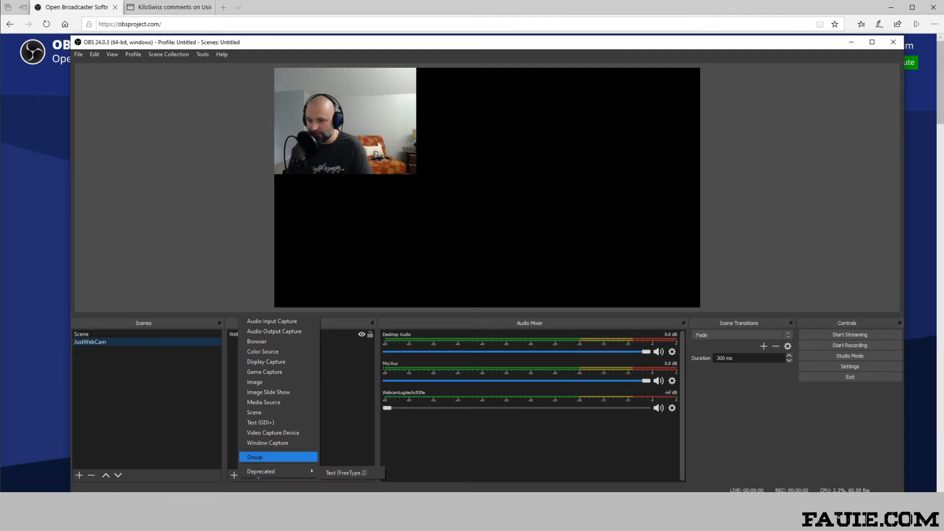
click(267, 442)
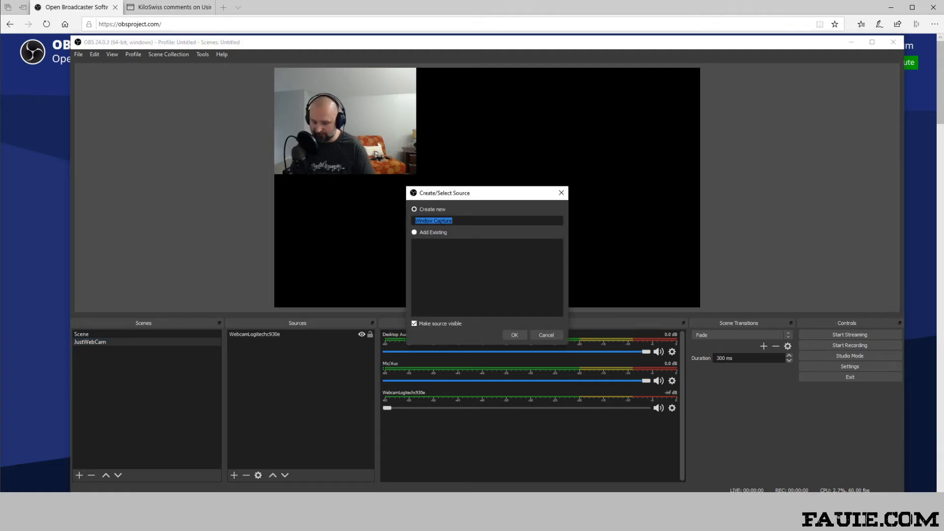
text(Vi)
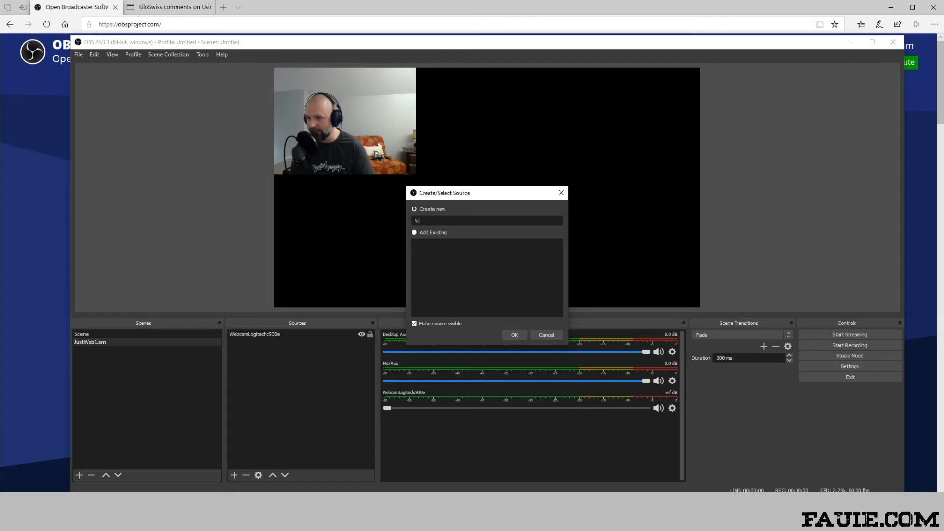
text(sualStudioCod)
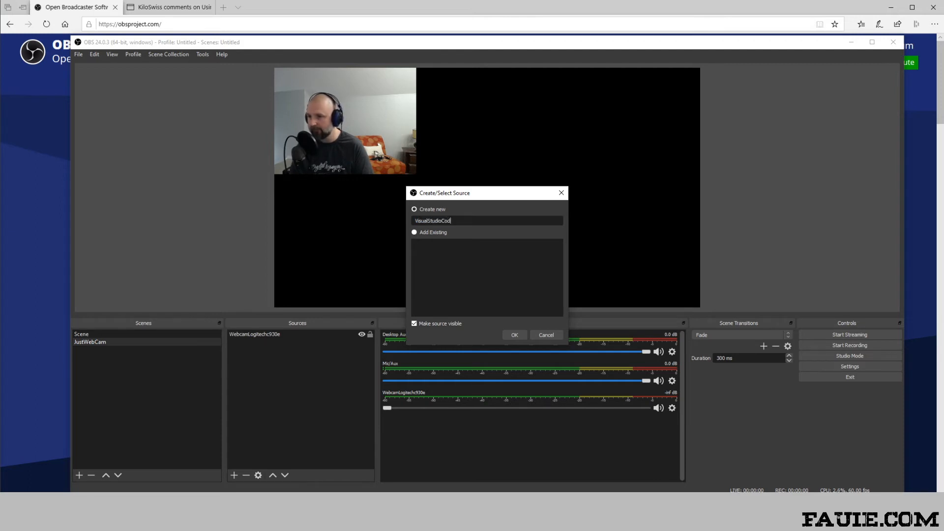
text(e)
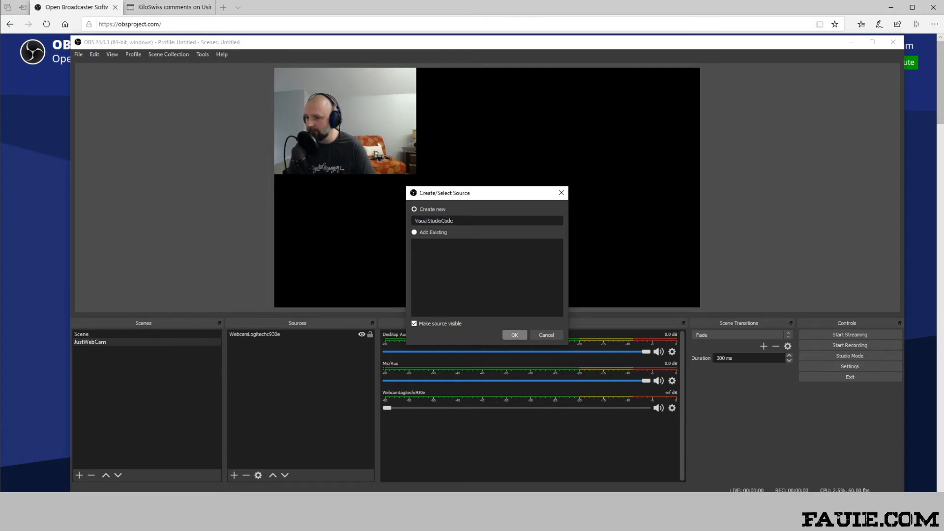
key(Return)
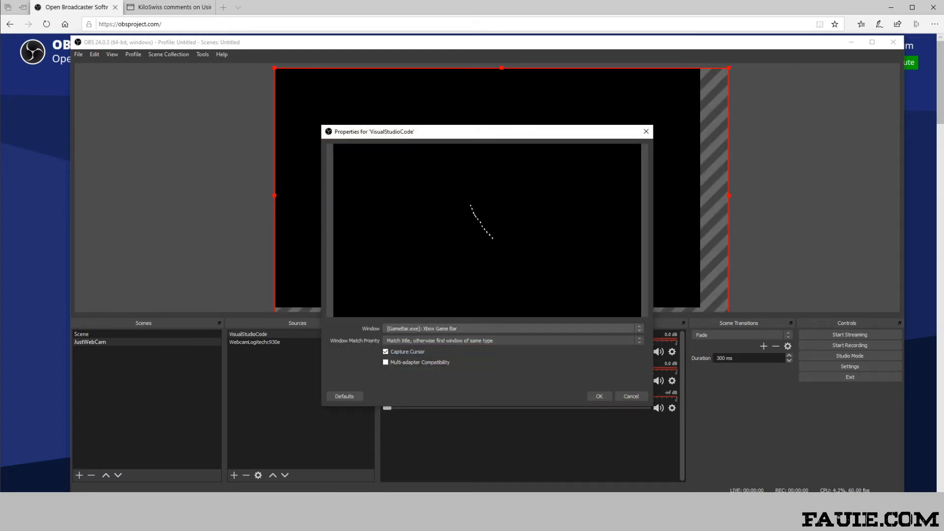
Capture the [Code.exe]: Untitled (Workspace) - Visual Studio Code window and place it in the canvas's lower-right corner
click(512, 329)
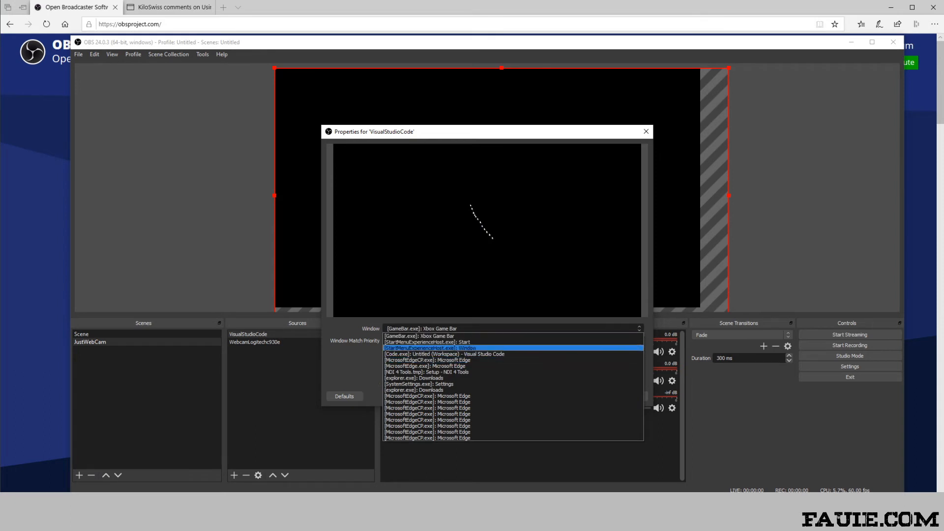
click(443, 354)
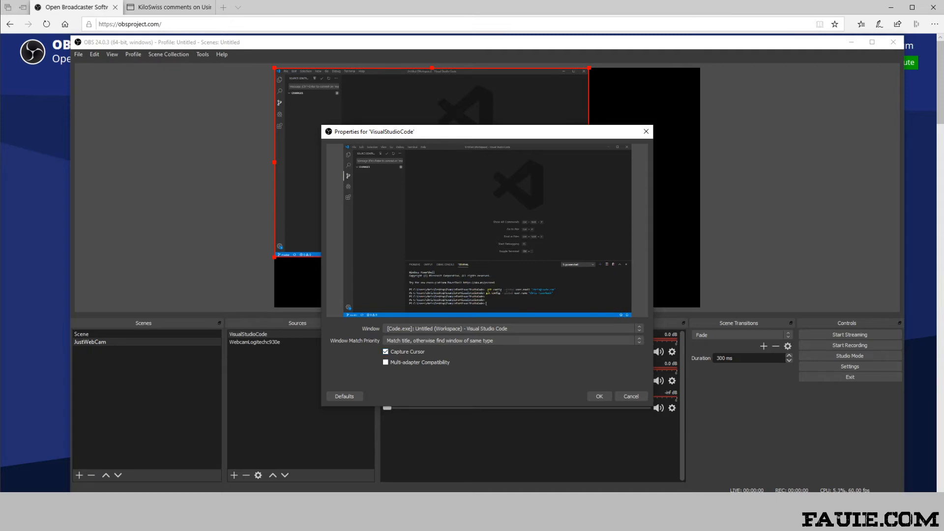
click(600, 397)
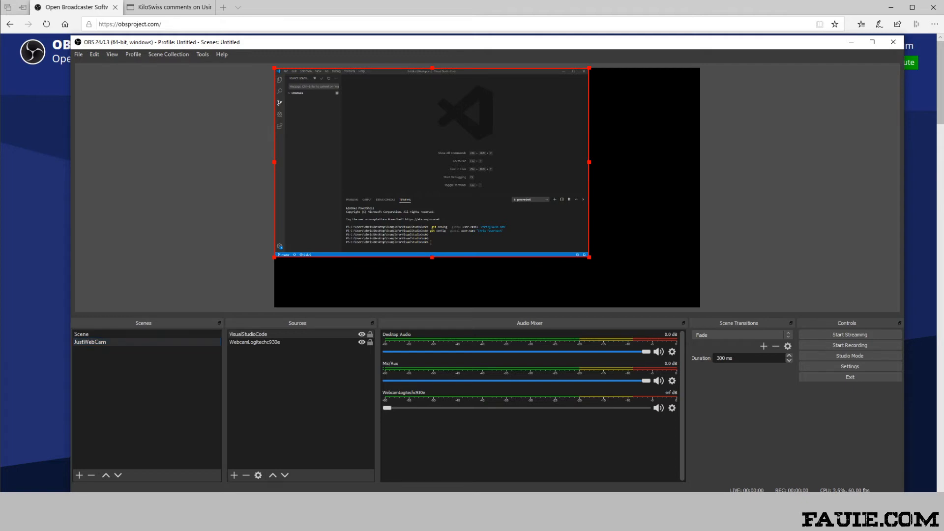
drag(432, 162, 543, 213)
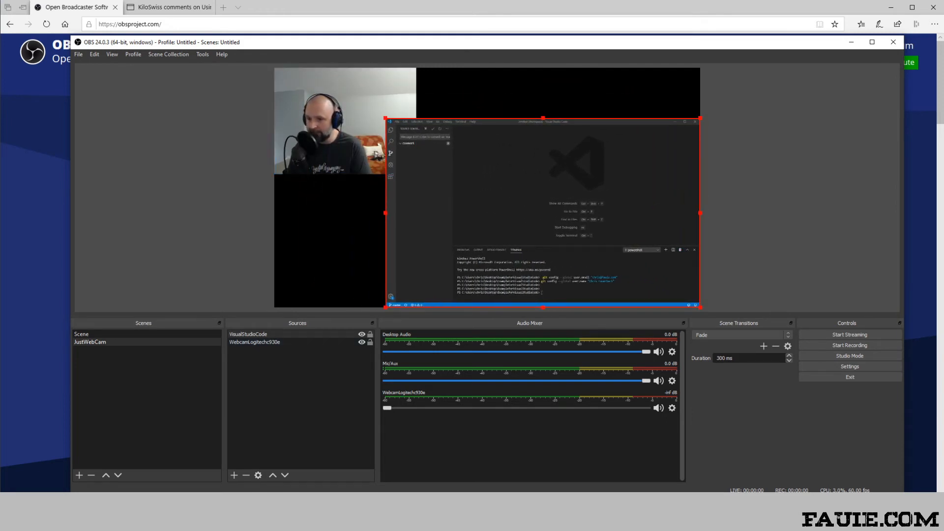
Rename the JustWebCam scene to WebCamAndCode
right_click(164, 341)
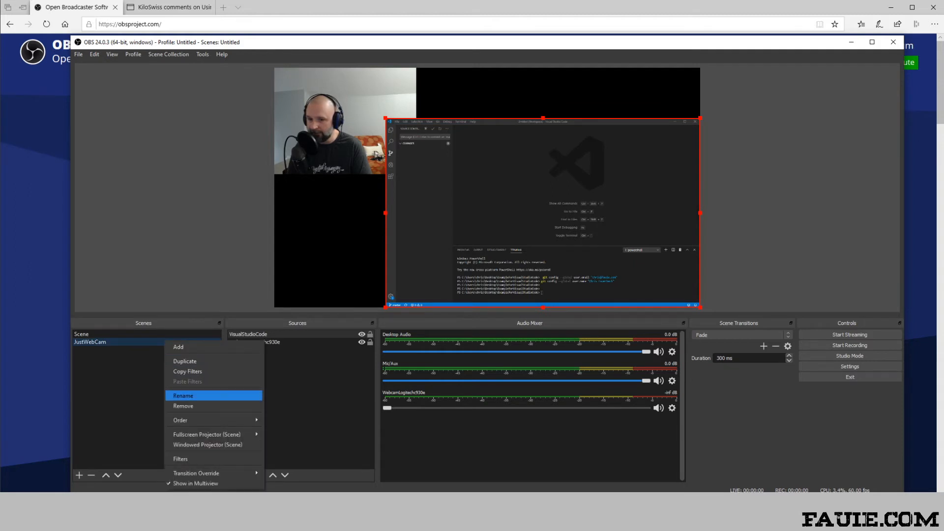
click(197, 396)
text(W)
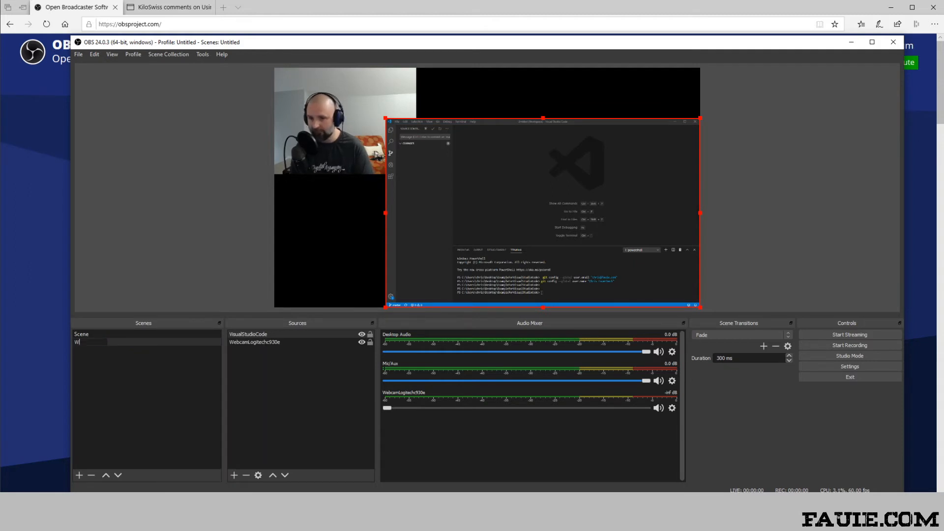
text(ebCamAndCode)
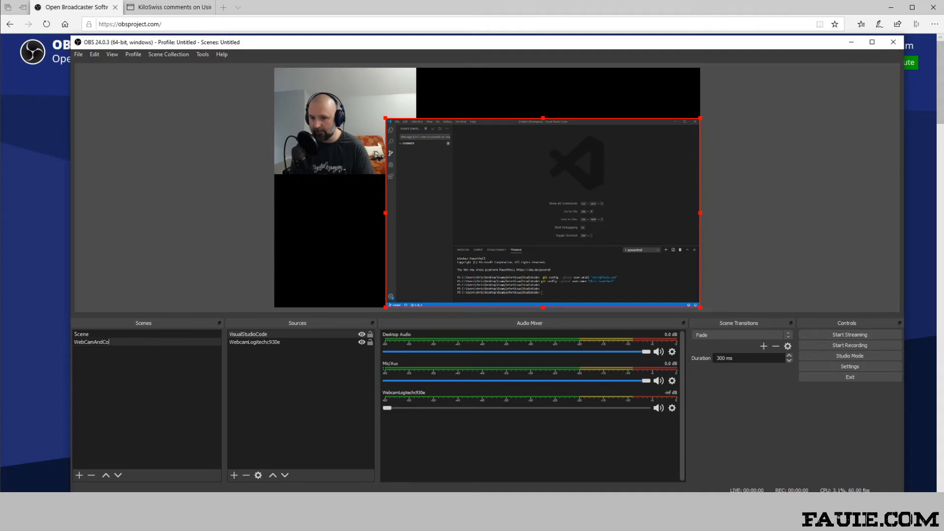
key(Return)
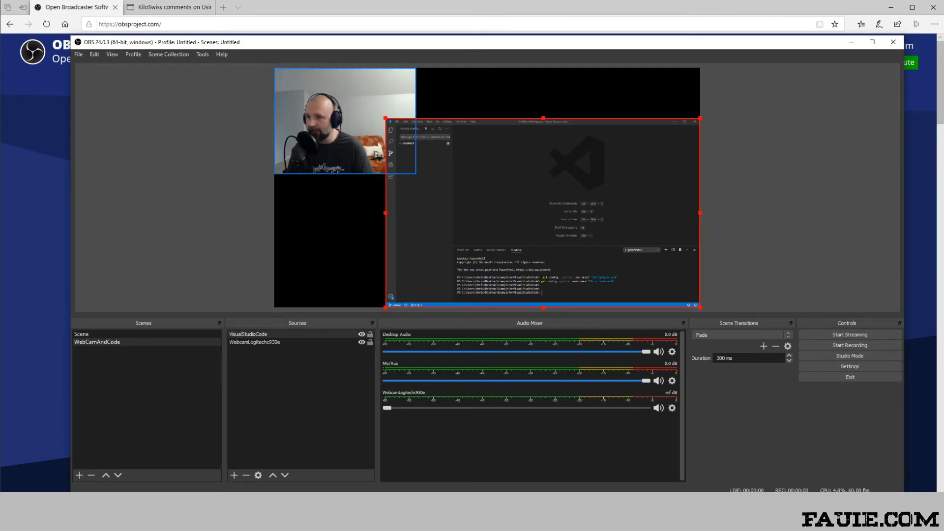
Enlarge the code capture to the full canvas height and fit a smaller webcam picture into the canvas's lower-left corner
drag(386, 119, 302, 68)
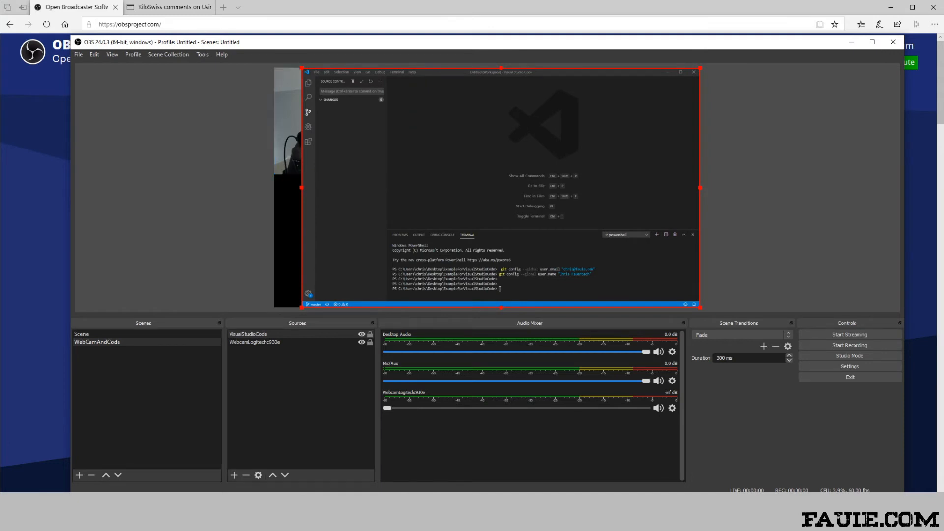
drag(288, 123, 289, 256)
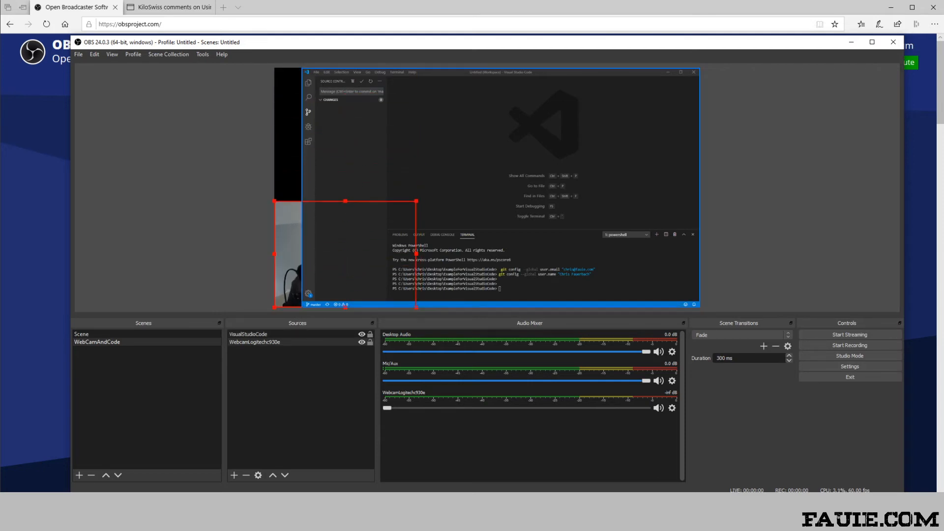
drag(416, 201, 355, 247)
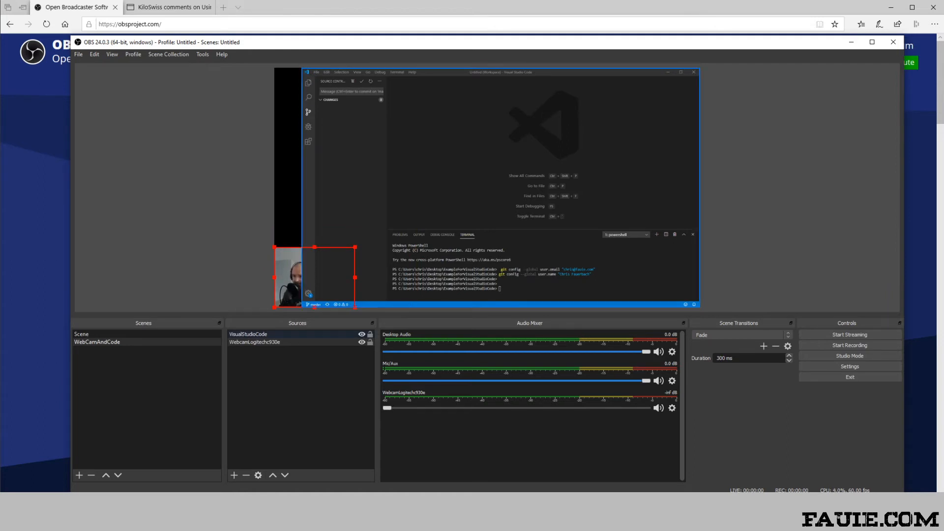
Move the VisualStudioCode source below WebcamLogitechc930e in the source order and clear the selection
click(295, 352)
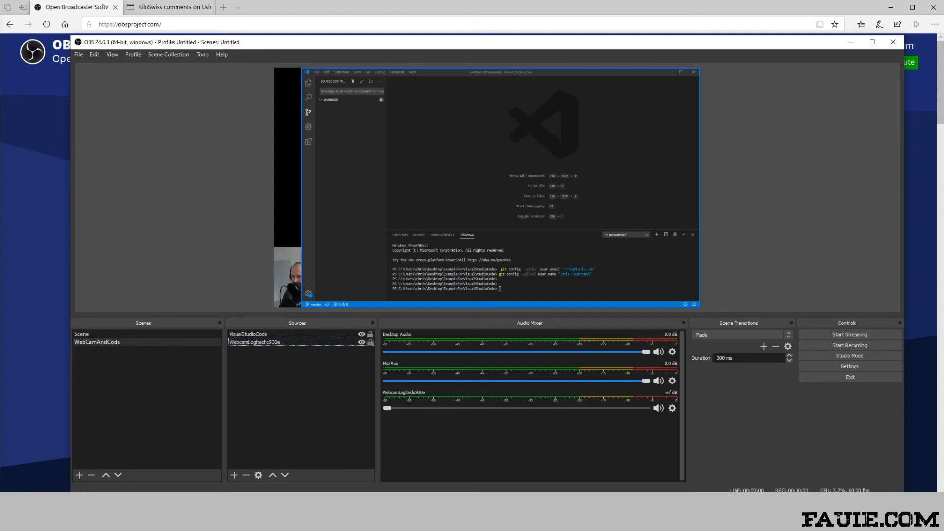
click(249, 334)
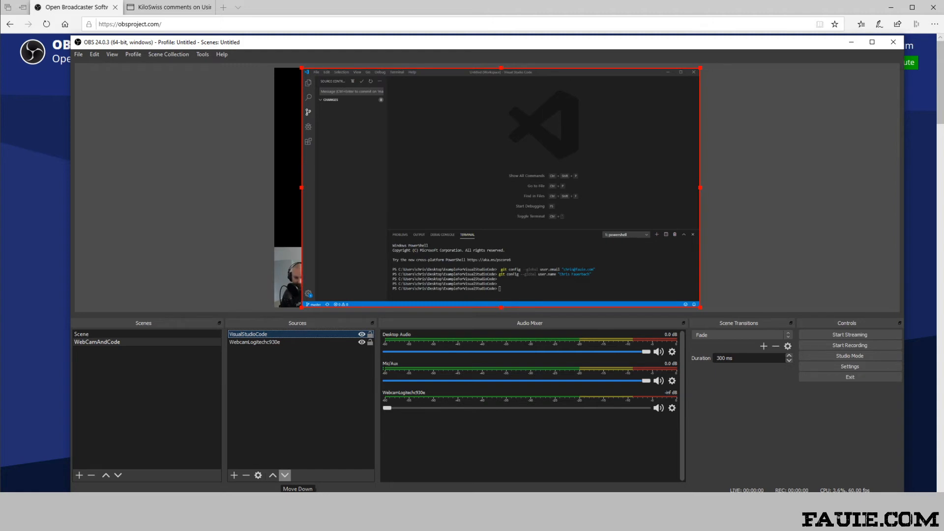
click(285, 475)
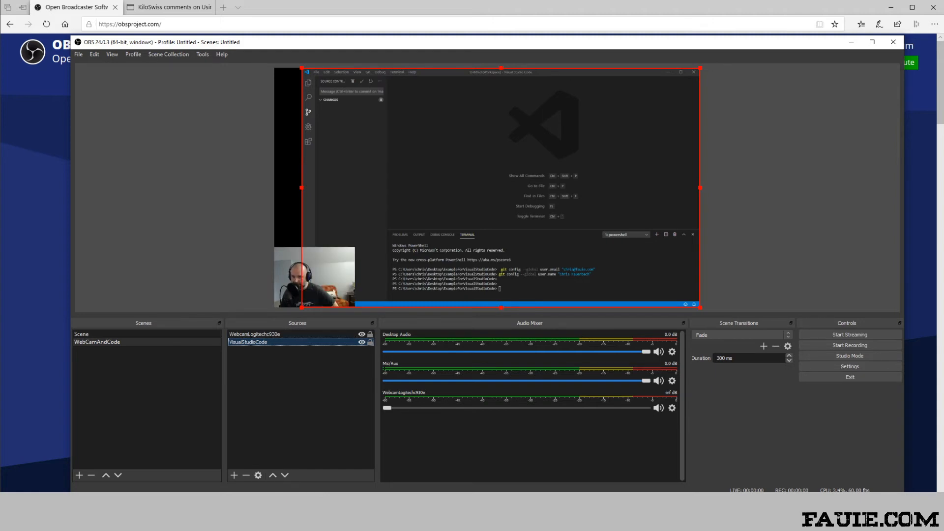
click(221, 212)
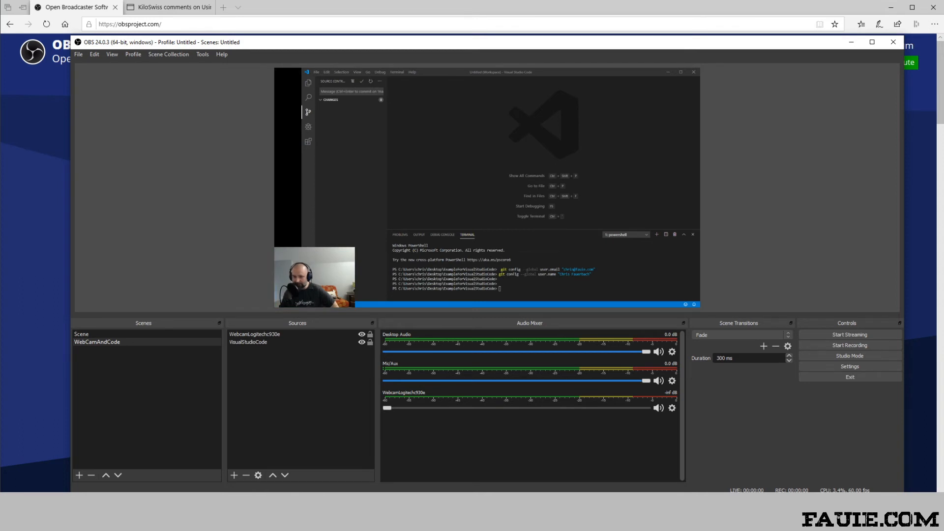
click(300, 394)
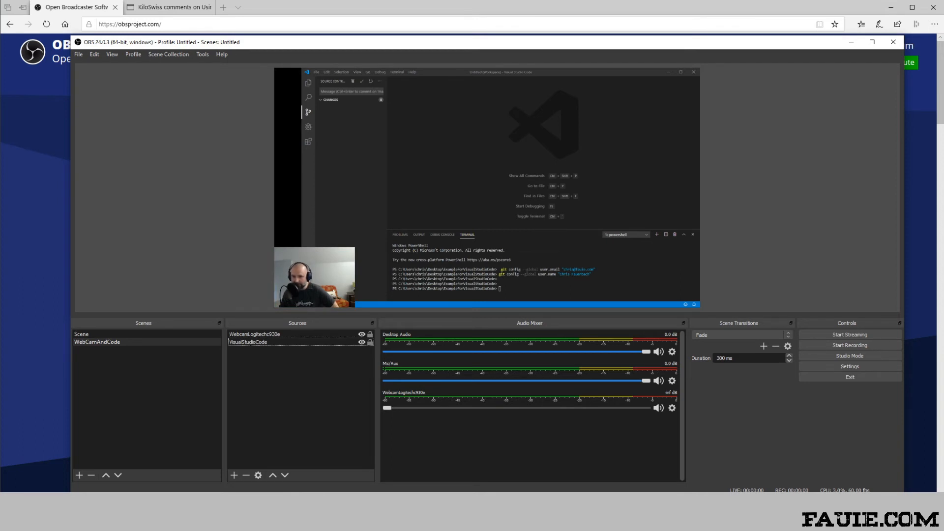
Add a new scene named JustTheWebCam
click(98, 342)
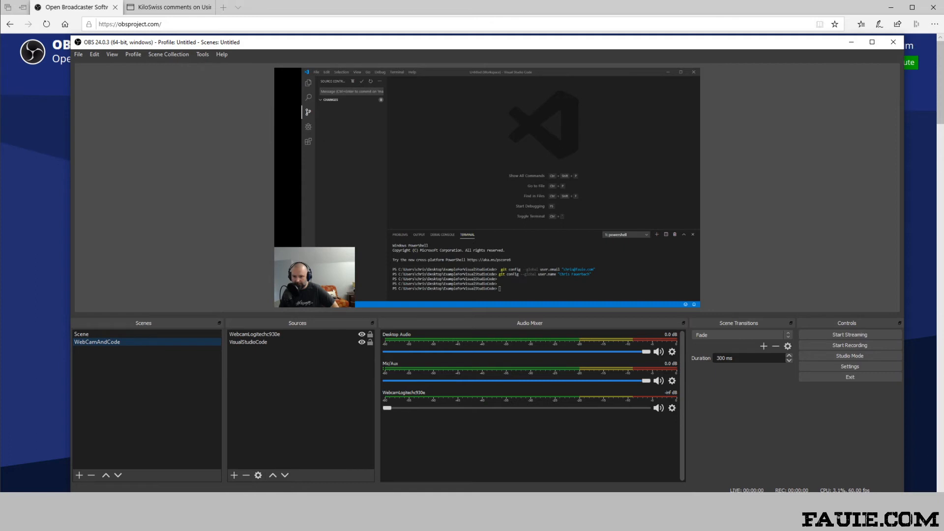
click(79, 475)
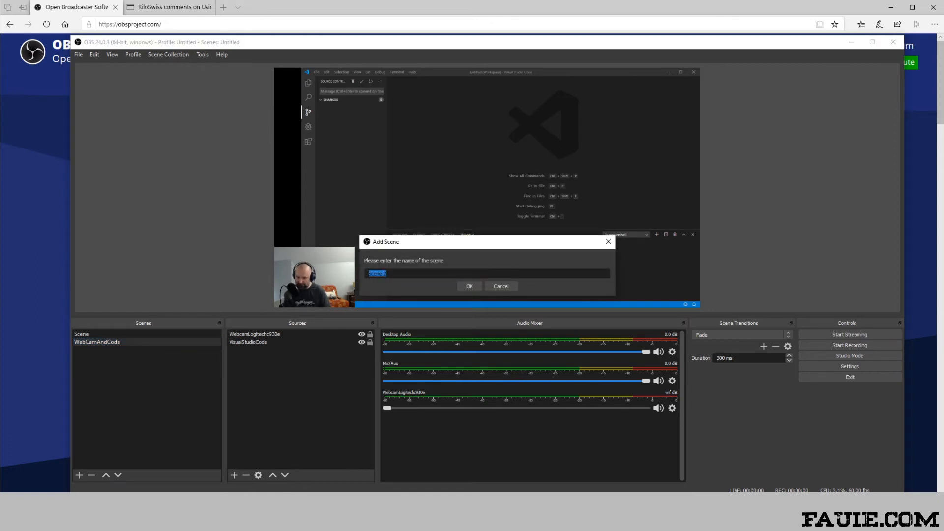
text(JustTheWebCam)
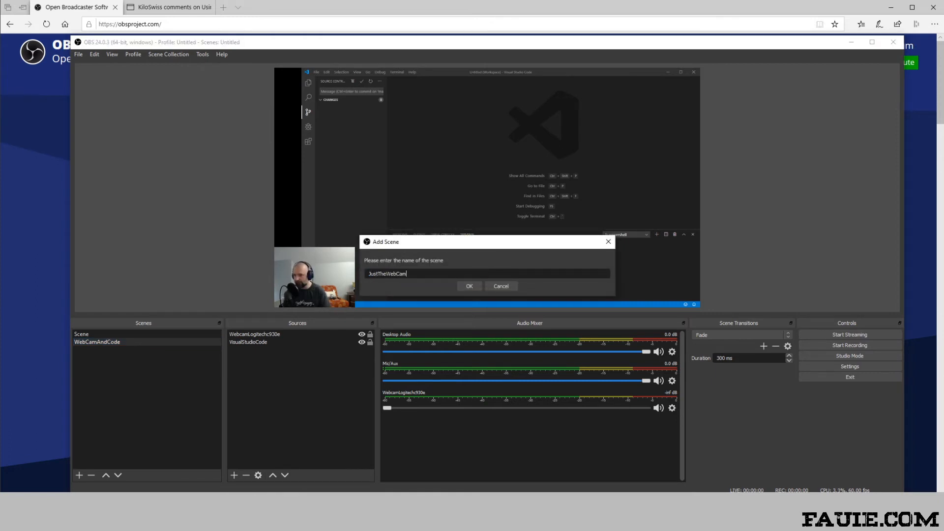
key(Return)
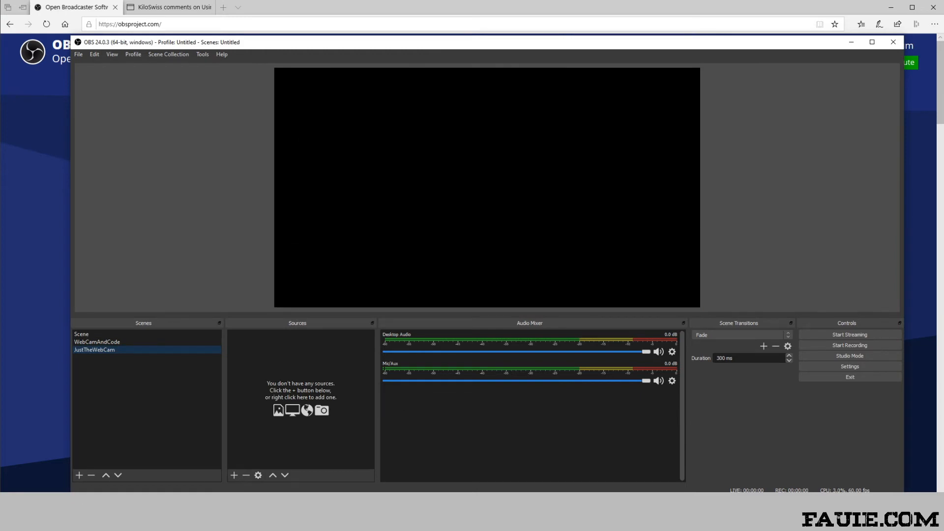
Add the existing WebcamLogitechc930e video capture device to the JustTheWebCam scene
click(234, 475)
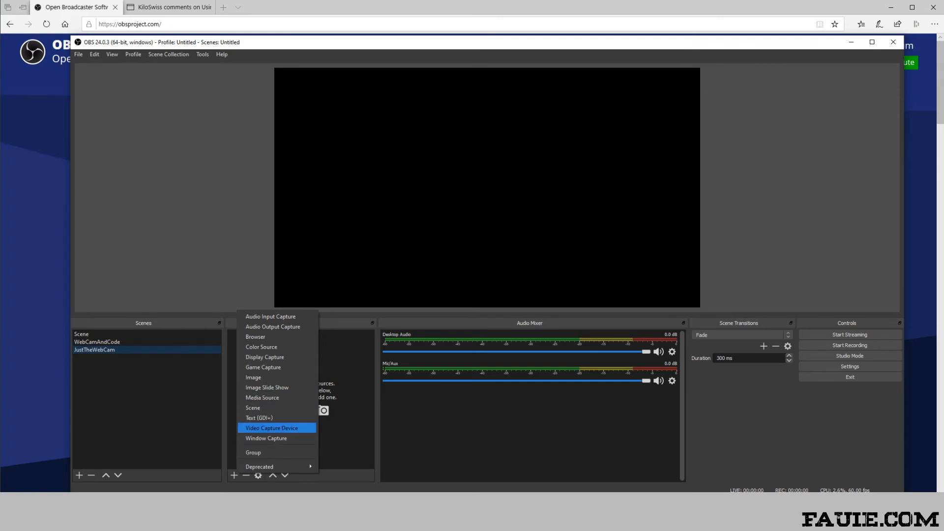
key(Return)
click(426, 232)
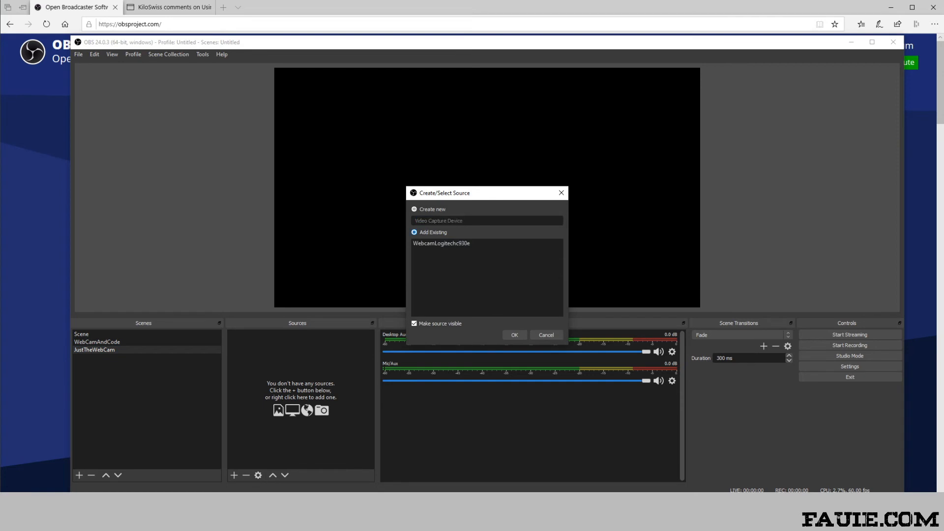
click(442, 244)
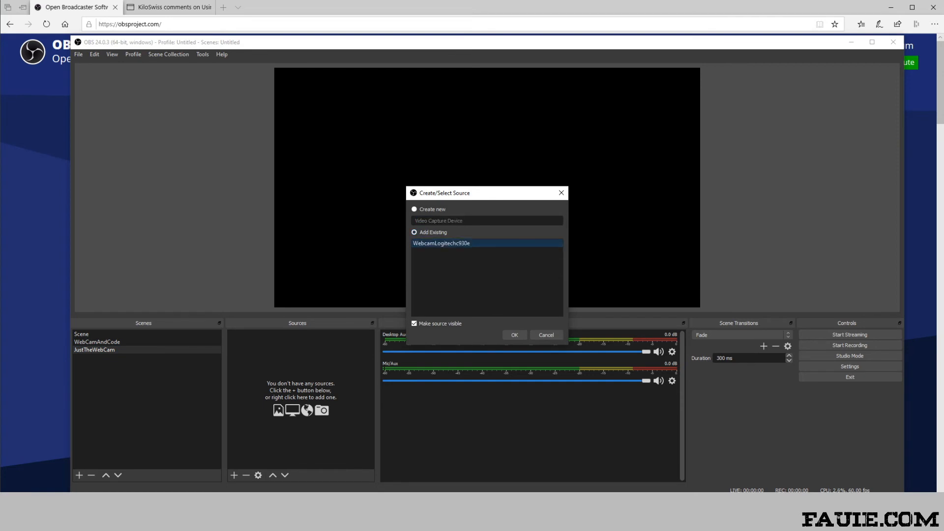
click(515, 335)
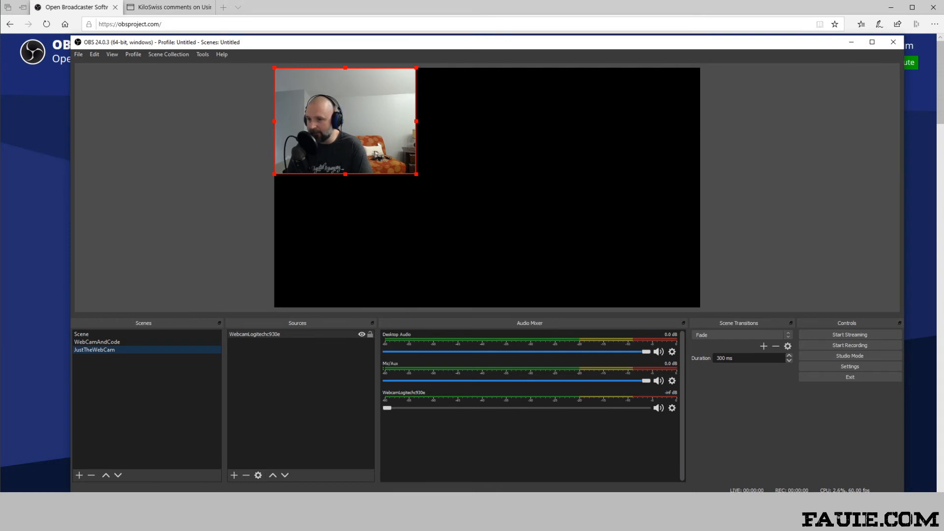
Enlarge the webcam picture to the full canvas height and shift it toward the canvas's horizontal centre
drag(416, 174, 595, 308)
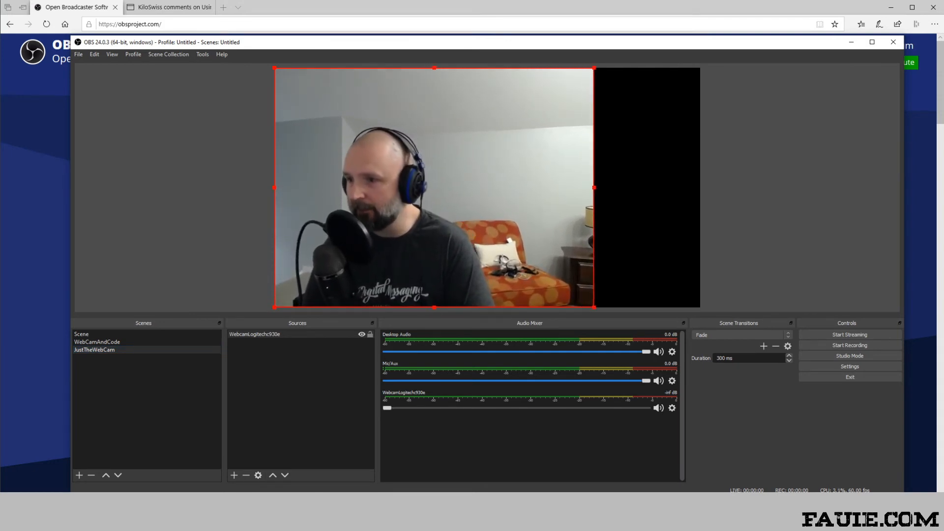
drag(434, 197, 499, 197)
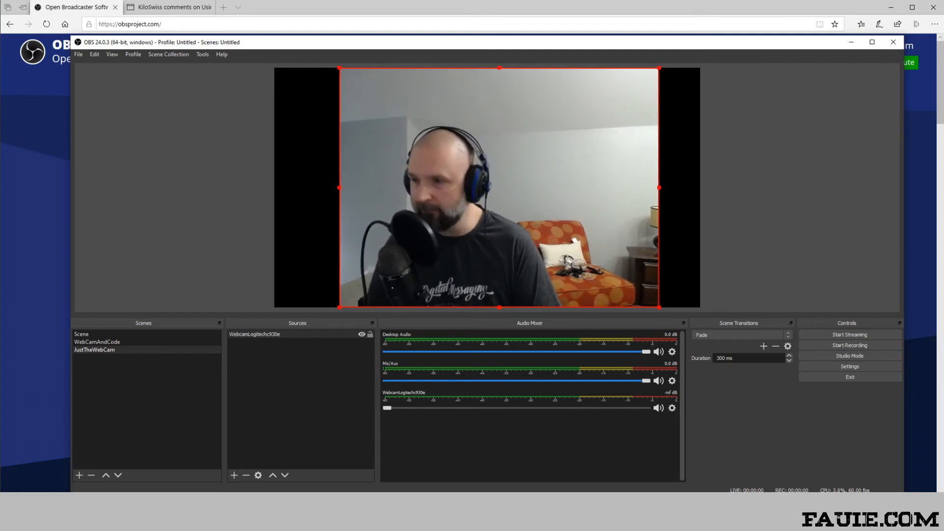
Crop the webcam picture's top and both sides closely around the speaker and place it in the canvas's upper-left corner
drag(659, 67, 510, 107)
drag(339, 207, 369, 207)
drag(439, 207, 344, 168)
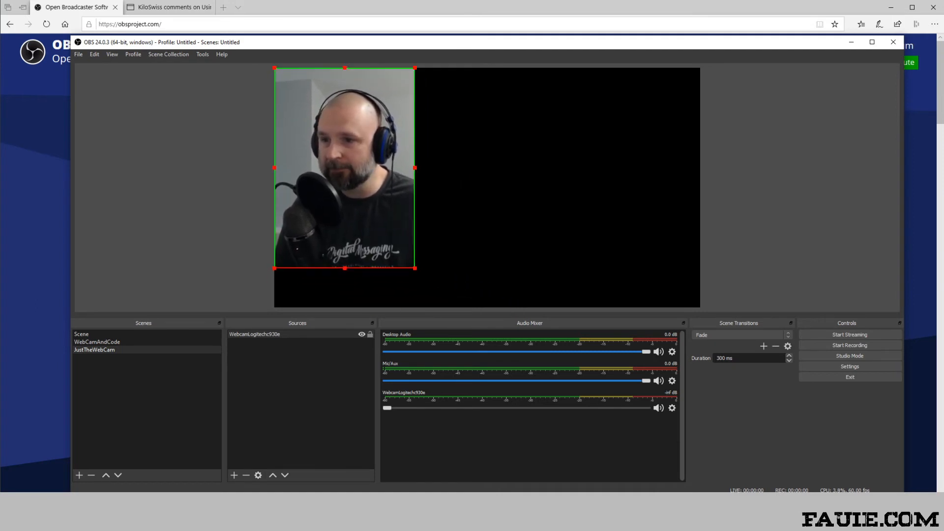
click(522, 187)
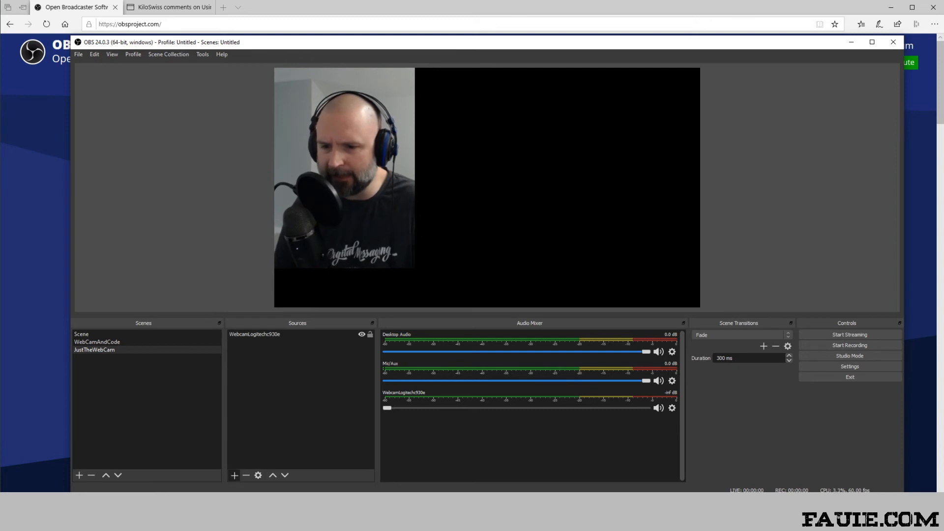
Add a color source named Gray to the JustTheWebCam scene and give it the mid-gray color #737373
click(234, 475)
click(260, 351)
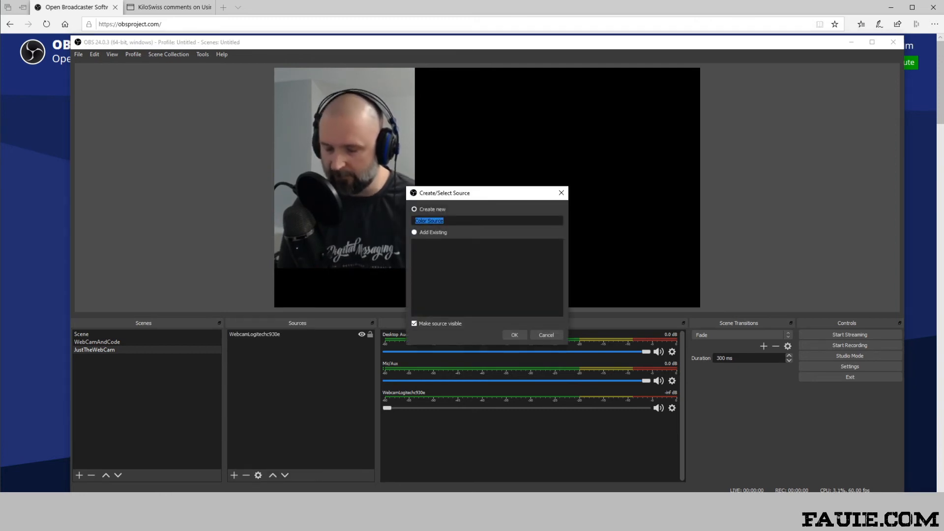
text(Gray)
key(Return)
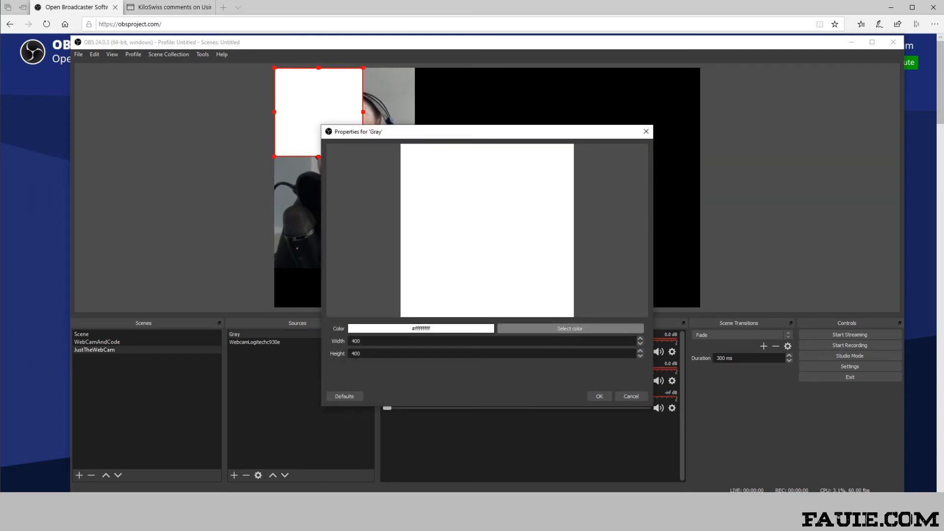
click(571, 328)
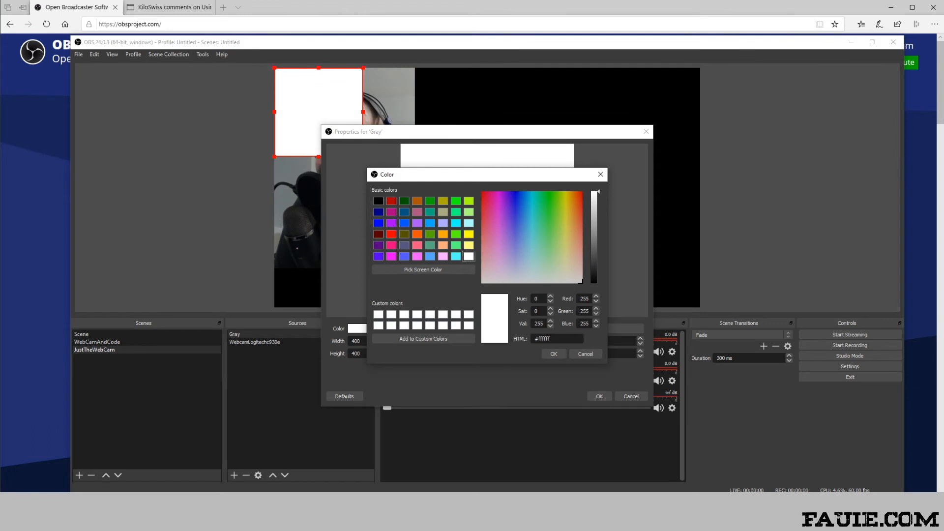
drag(597, 193, 596, 239)
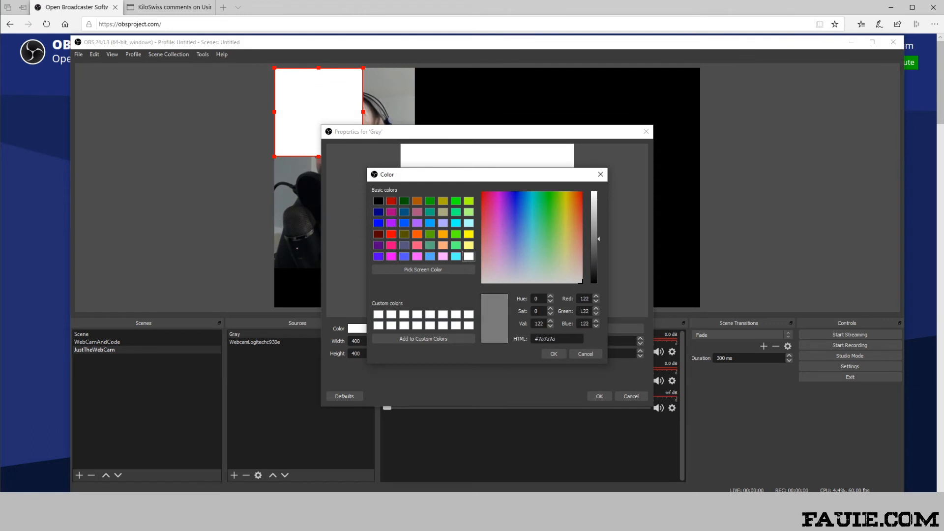
click(554, 354)
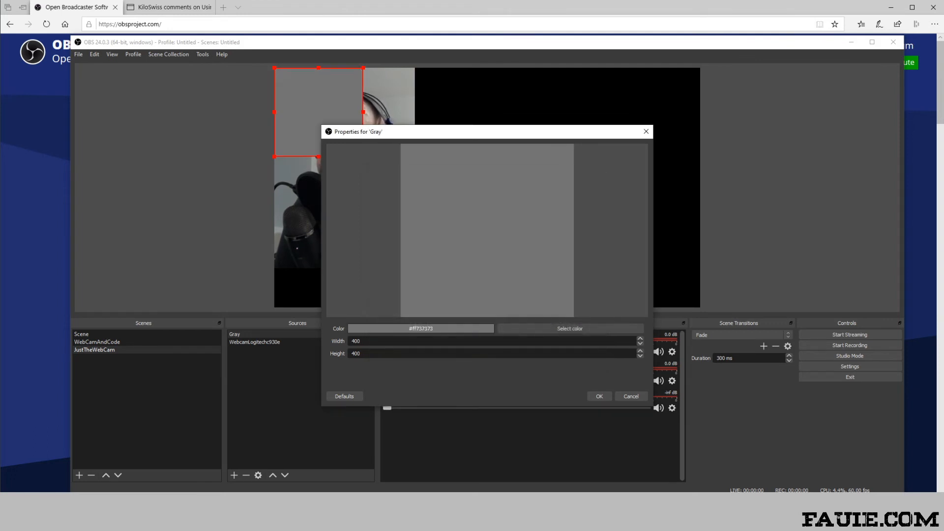
click(599, 396)
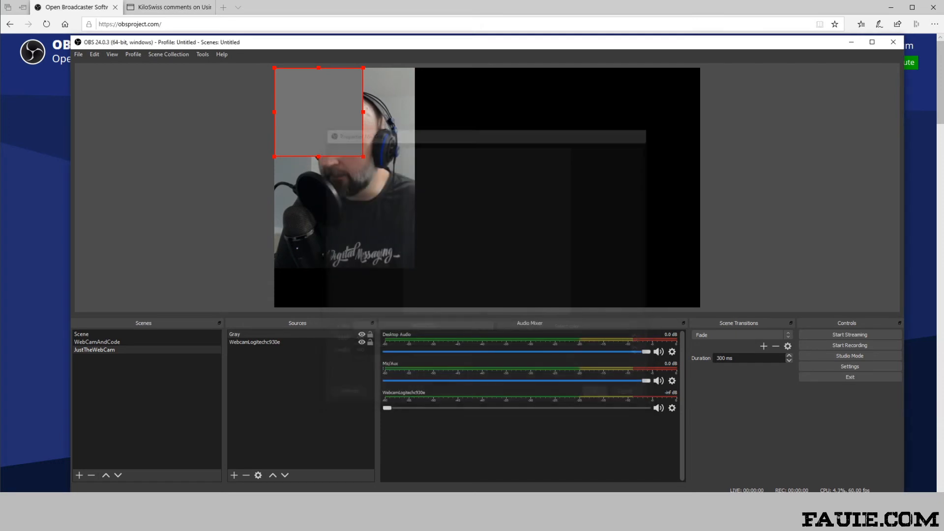
Enlarge the Gray source to cover the whole canvas and move the WebcamLogitechc930e source above it in the source order
drag(364, 157, 725, 314)
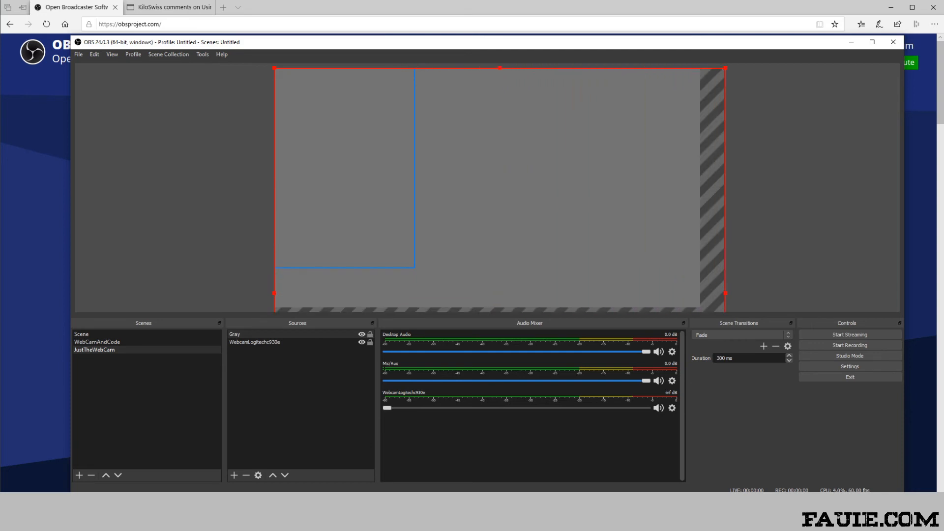
click(787, 236)
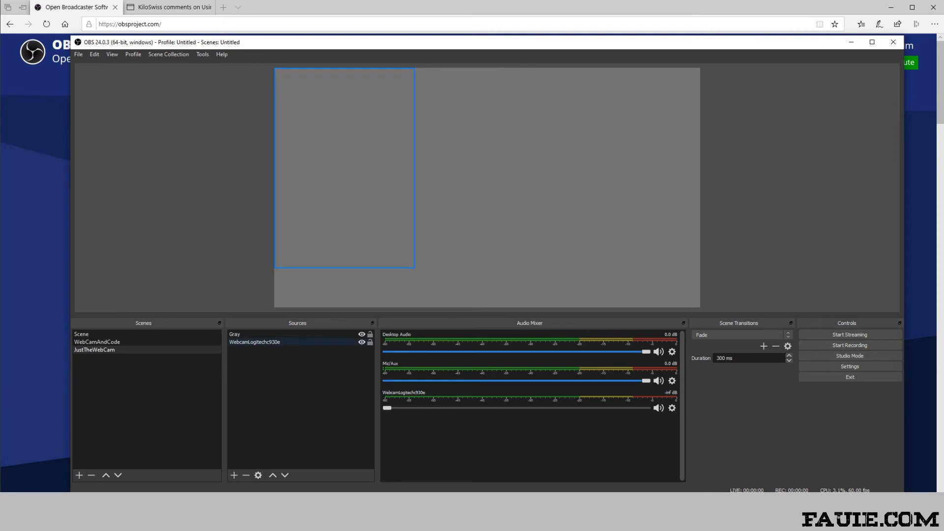
click(265, 341)
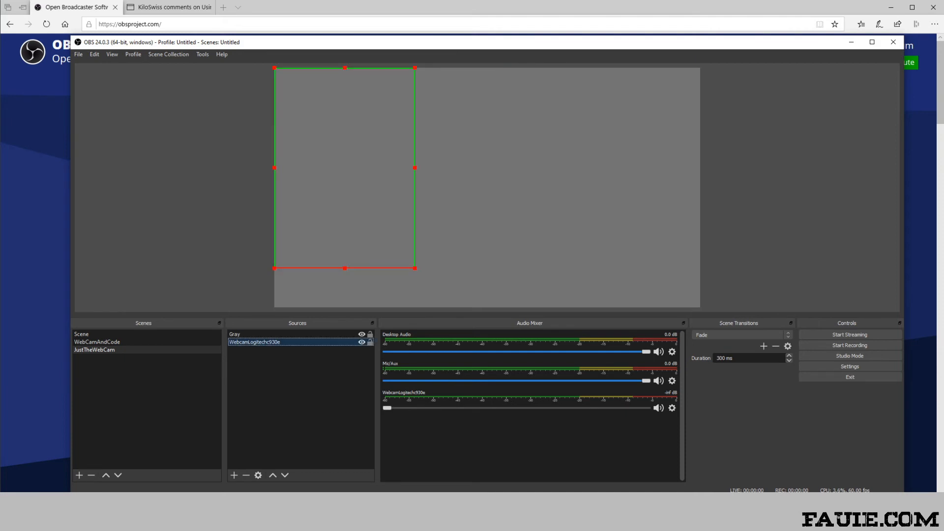
click(273, 475)
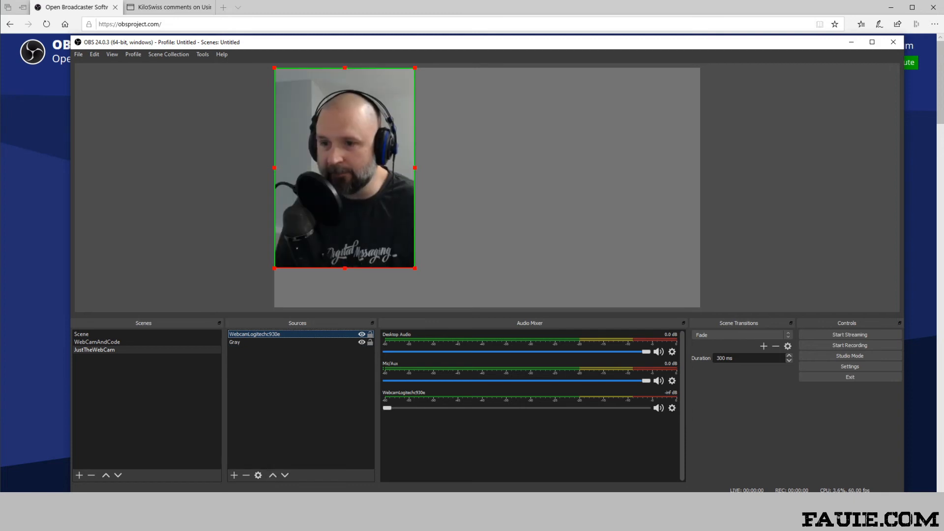
click(787, 237)
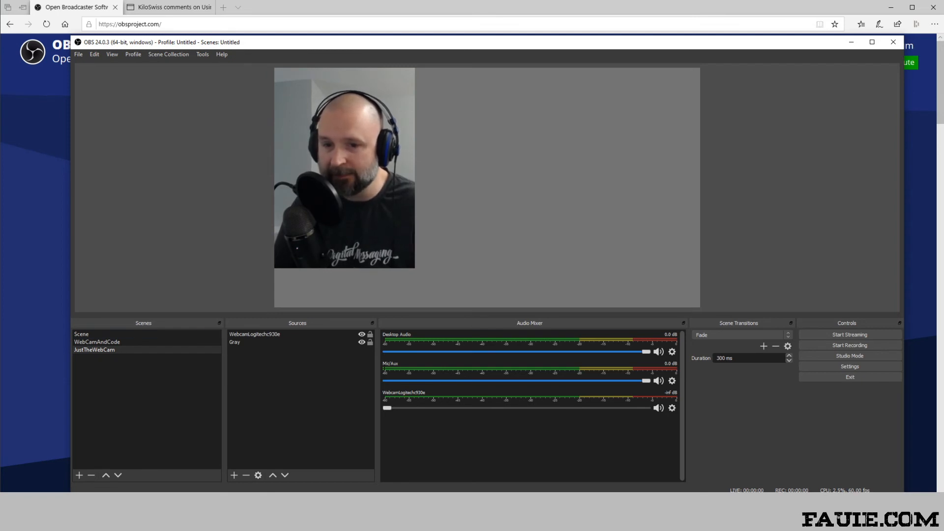
Enlarge the preview area and switch back and forth between the WebCamAndCode and JustTheWebCam scenes to view the fade transition
click(96, 343)
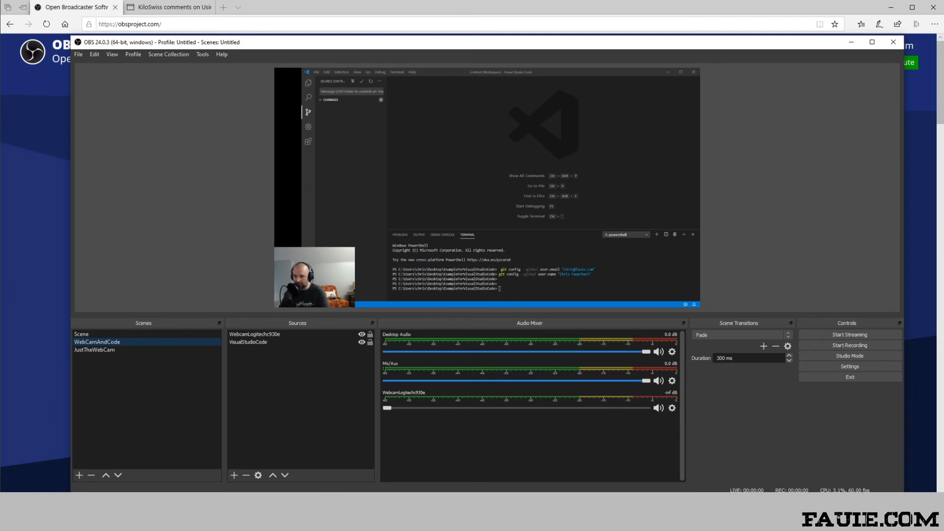
drag(487, 315, 487, 415)
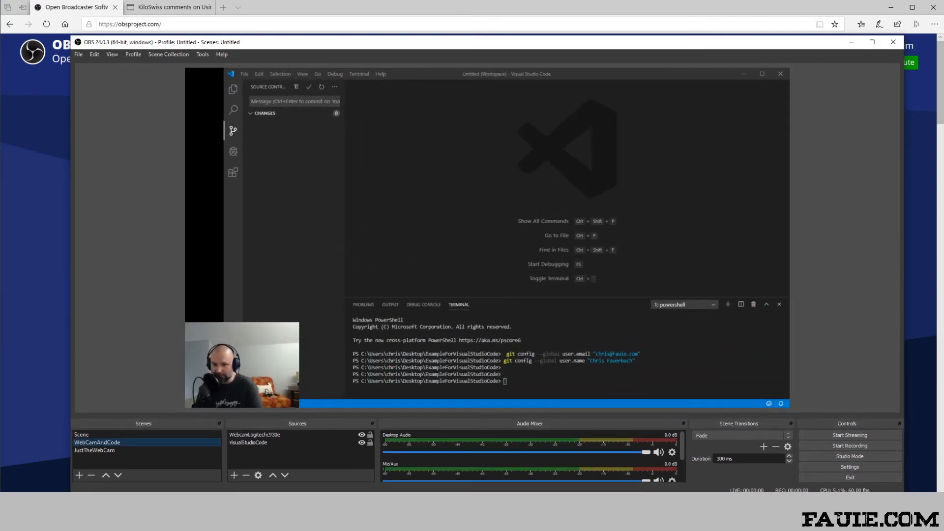
click(94, 450)
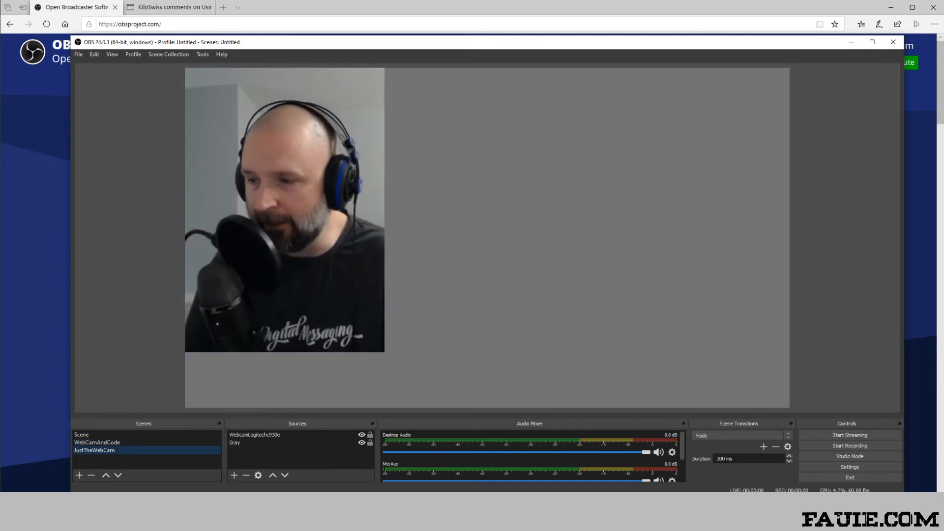
click(97, 443)
click(94, 450)
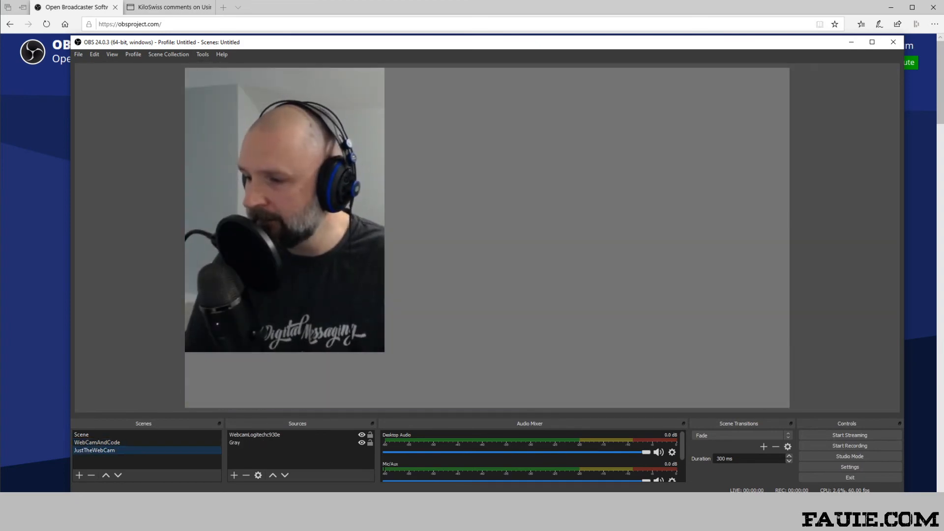
Set the Fade transition's duration to 2100 ms and switch to the WebCamAndCode scene to try it
mouse_move(717, 459)
mouse_down()
mouse_move(734, 459)
mouse_move(726, 458)
mouse_up()
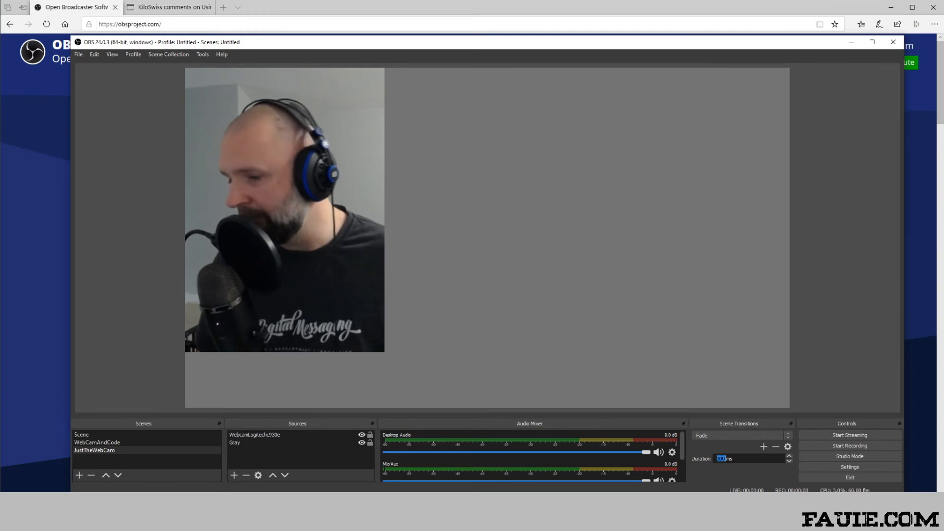
text(2100)
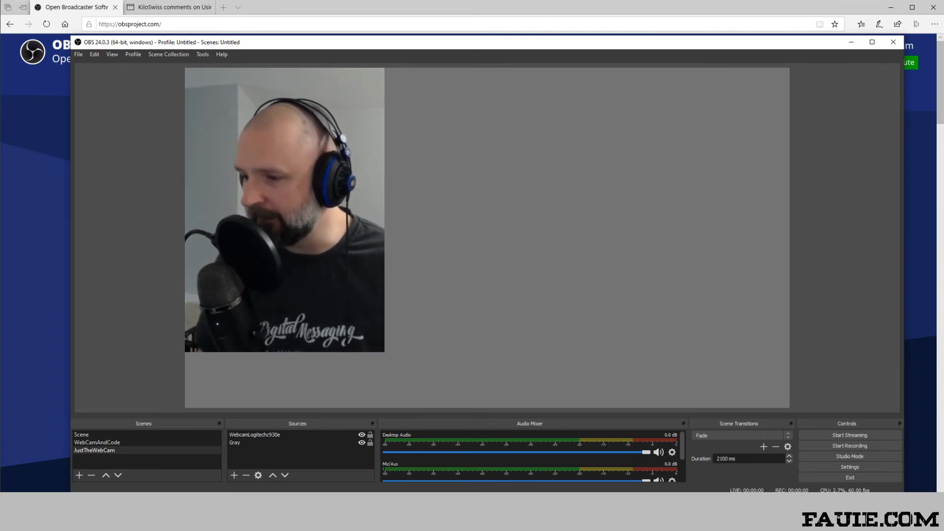
key(Return)
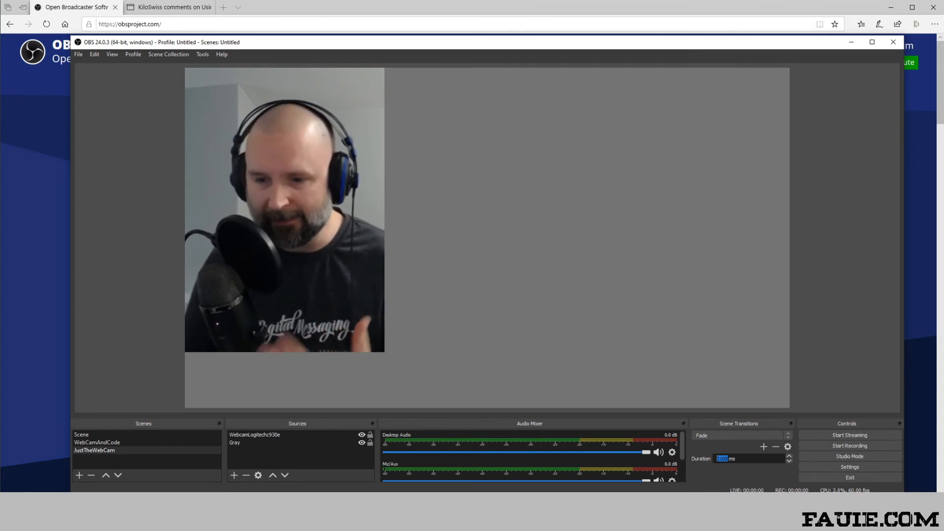
click(747, 459)
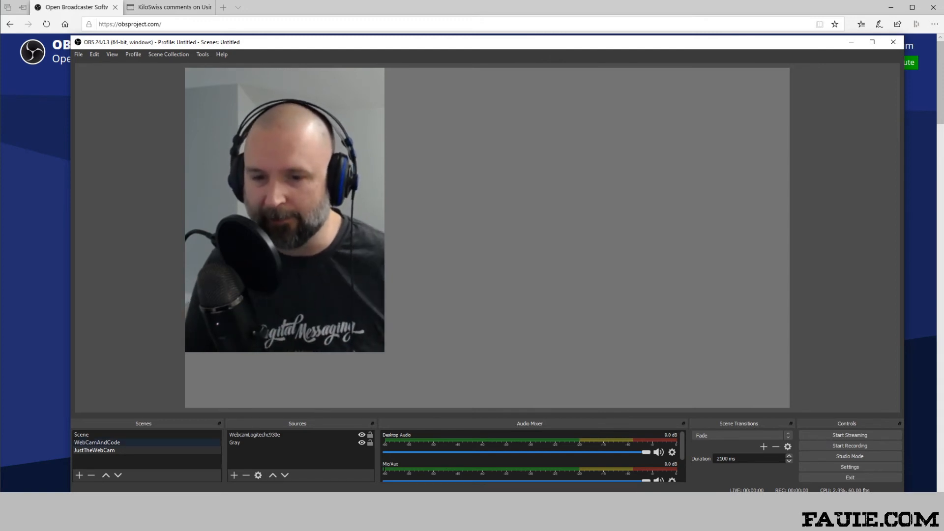
click(97, 442)
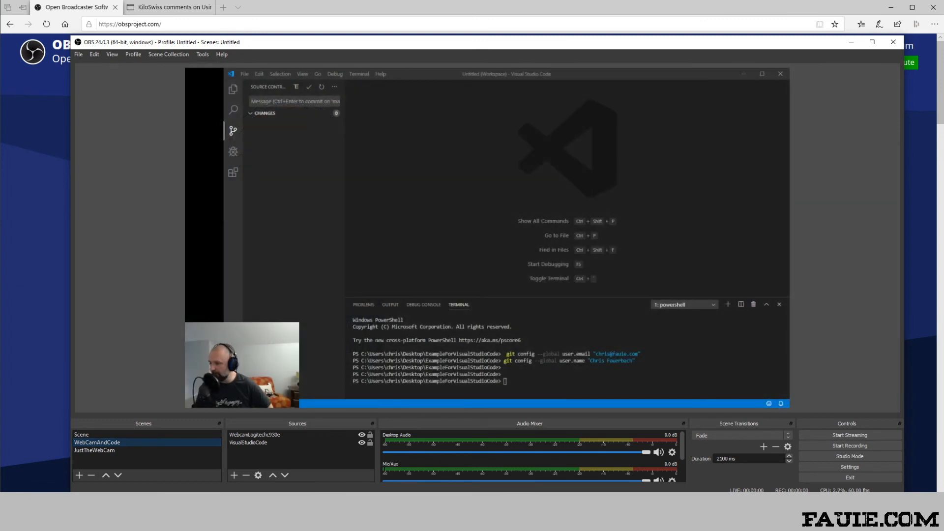
Turn on Studio Mode and move the webcam picture to the lower-right corner of the preview canvas
click(850, 457)
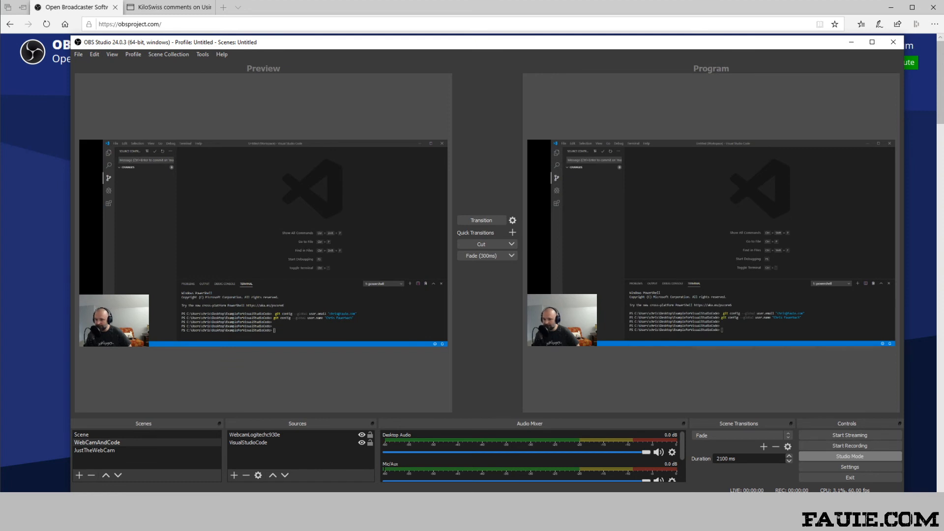
click(125, 320)
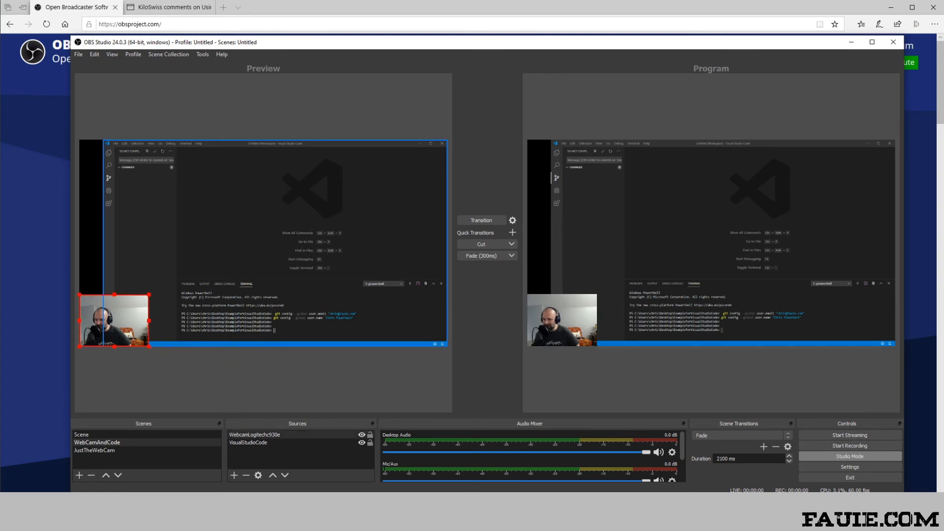
drag(114, 321, 410, 320)
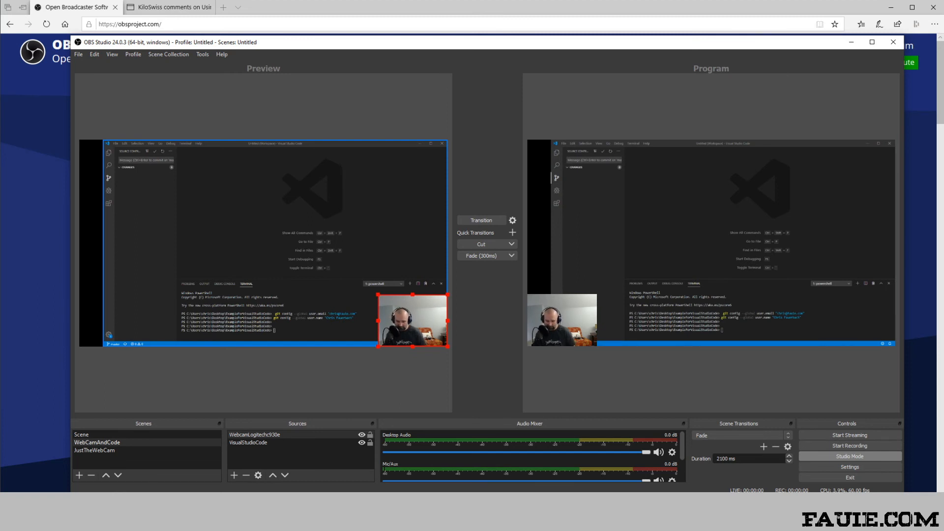
Crop the webcam picture closely around the speaker in the preview's lower-right corner and transition the change to the program output
drag(448, 321, 423, 321)
drag(378, 294, 384, 304)
drag(403, 347, 428, 328)
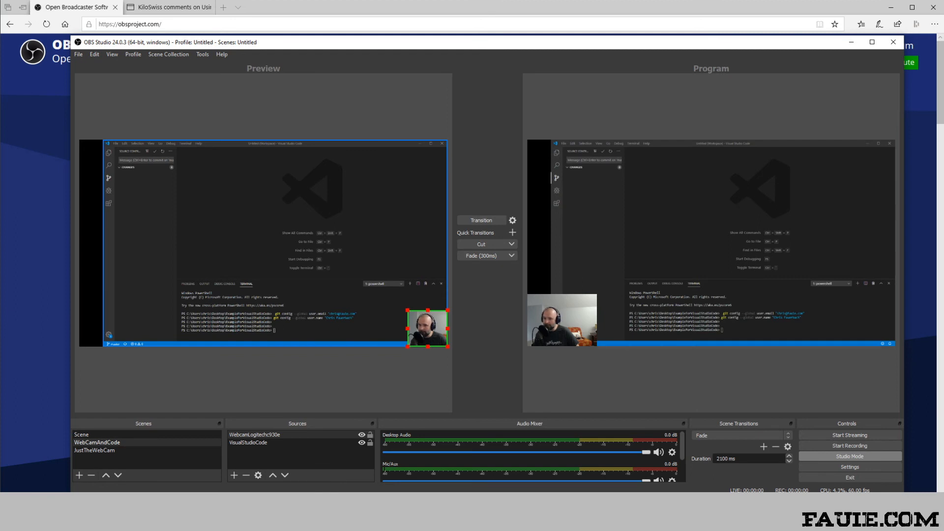
click(482, 220)
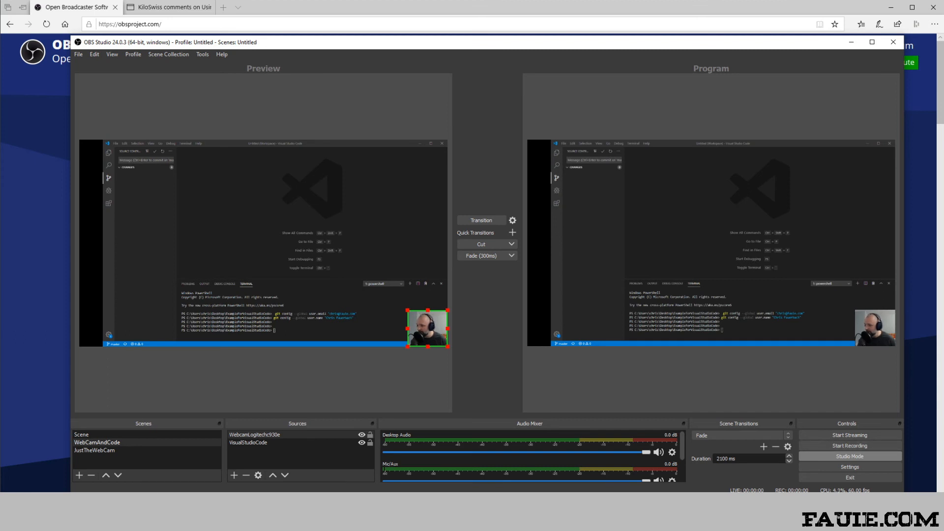
Make the OBS window slightly wider and shorter, and switch Studio Mode off
click(850, 456)
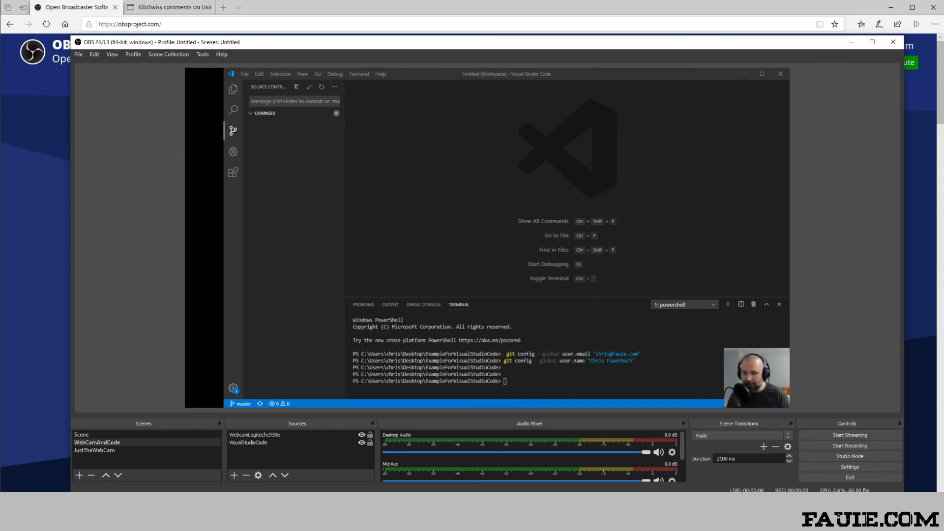
click(850, 457)
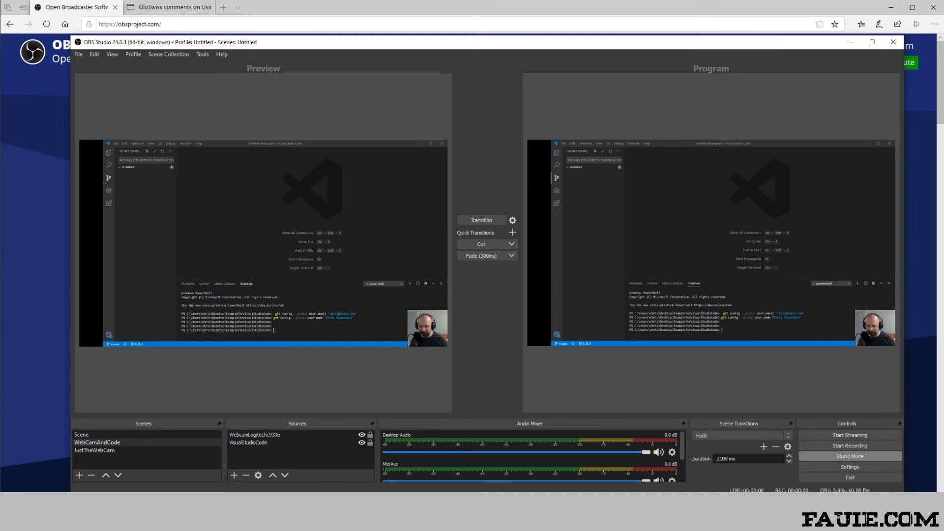
drag(904, 492, 930, 470)
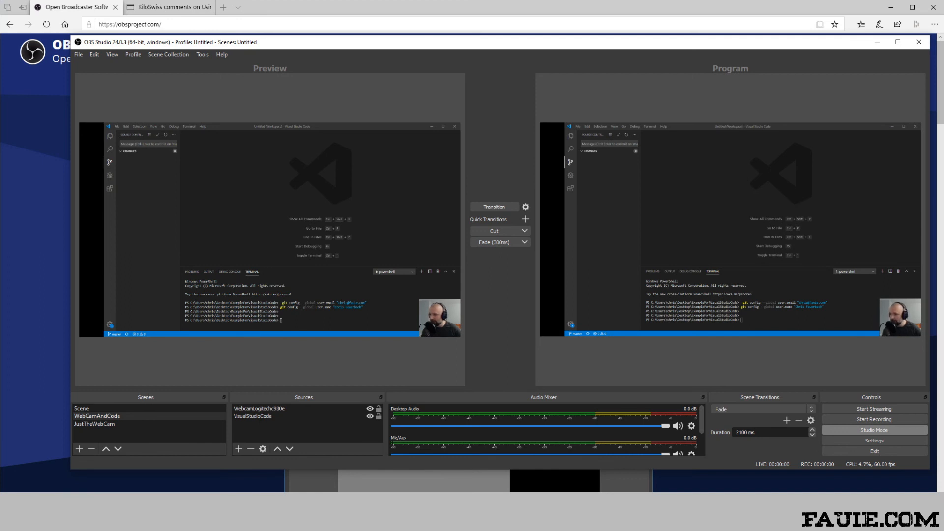
click(875, 430)
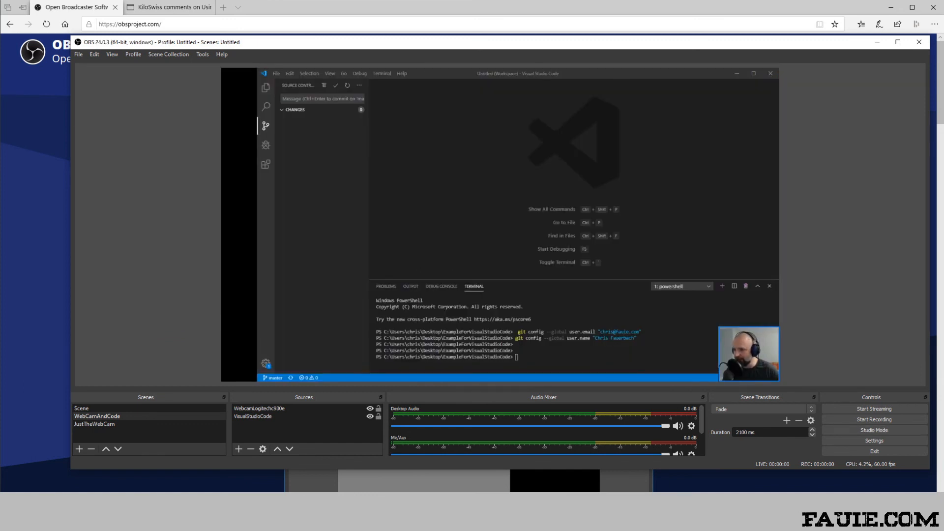
Move the cropped webcam picture to the canvas's lower-left corner in the WebCamAndCode scene
click(750, 354)
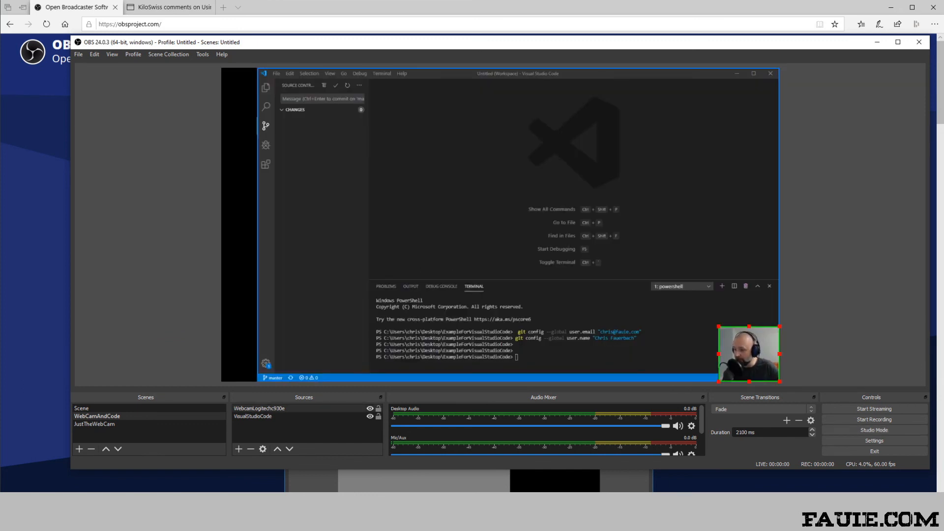
drag(749, 354, 252, 354)
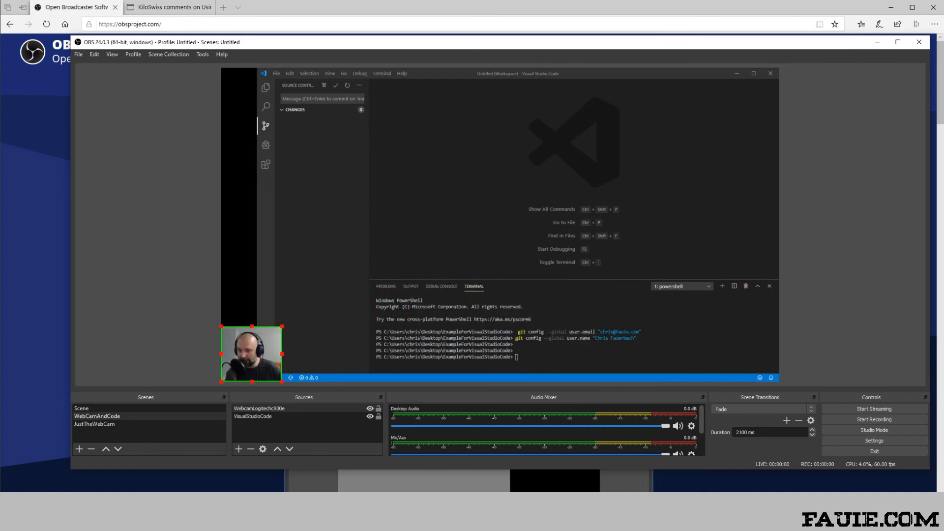
click(167, 314)
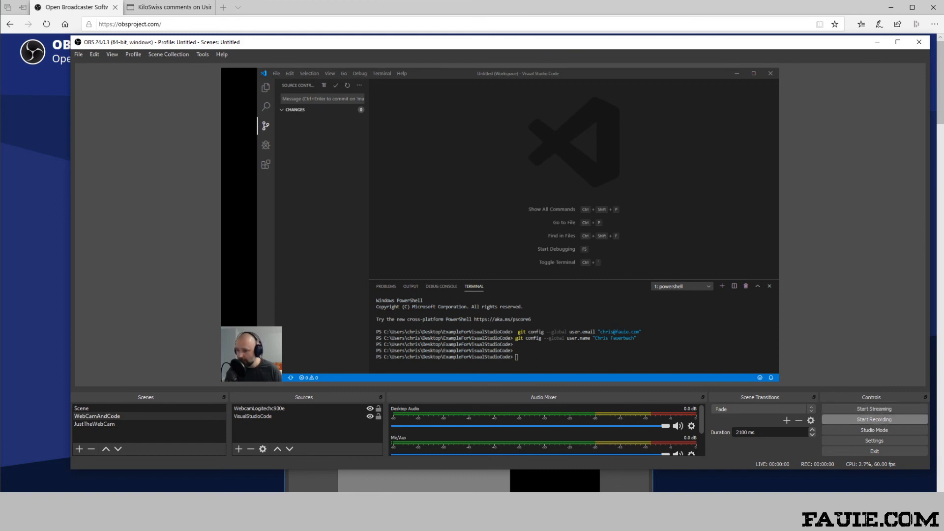
Record a short test clip of the WebCamAndCode scene, stop it, and switch to the Downloads window in File Explorer
click(875, 419)
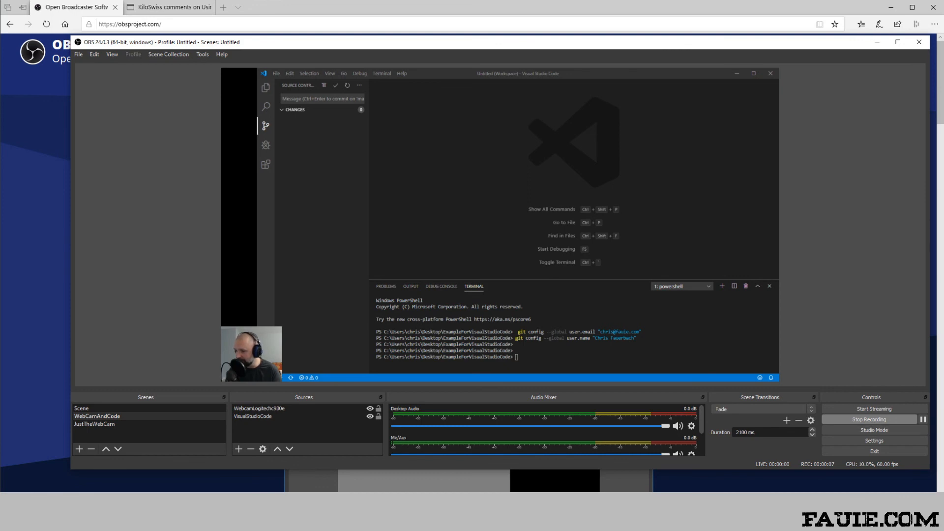
click(869, 420)
click(260, 521)
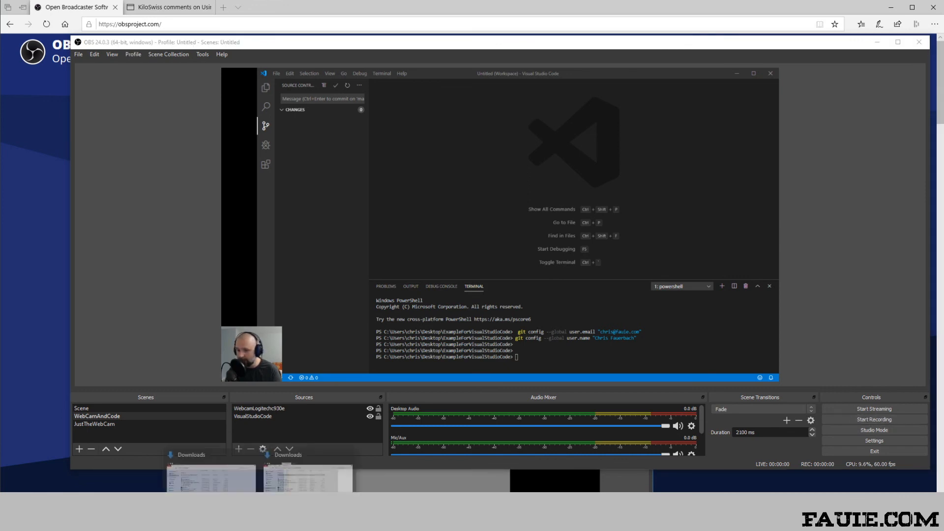
click(211, 476)
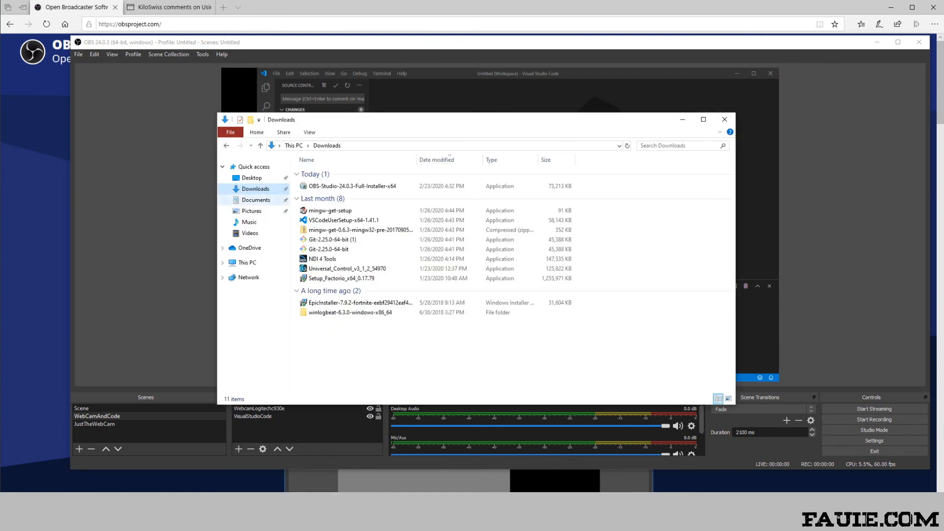
Look for the test recording in the Documents, Videos and Captures folders, and return to the Videos folder
click(256, 201)
drag(345, 121, 423, 156)
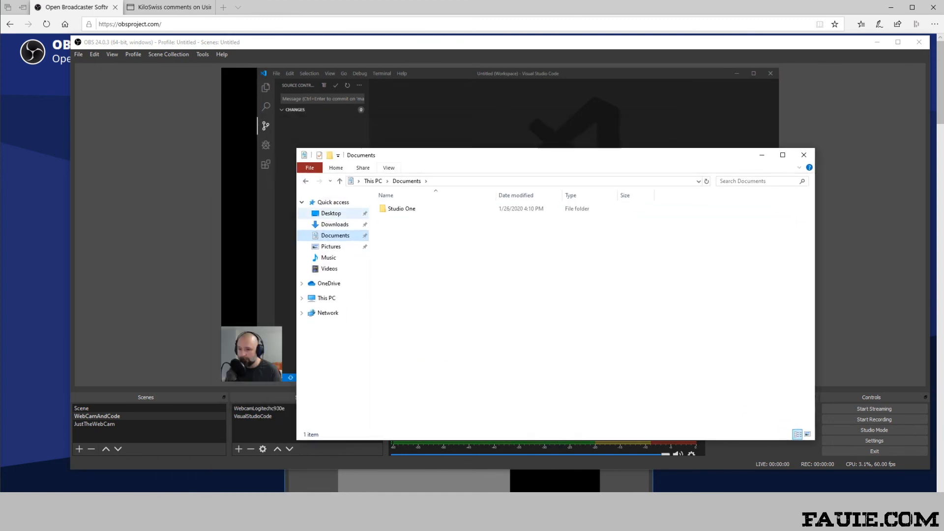
click(330, 269)
click(455, 221)
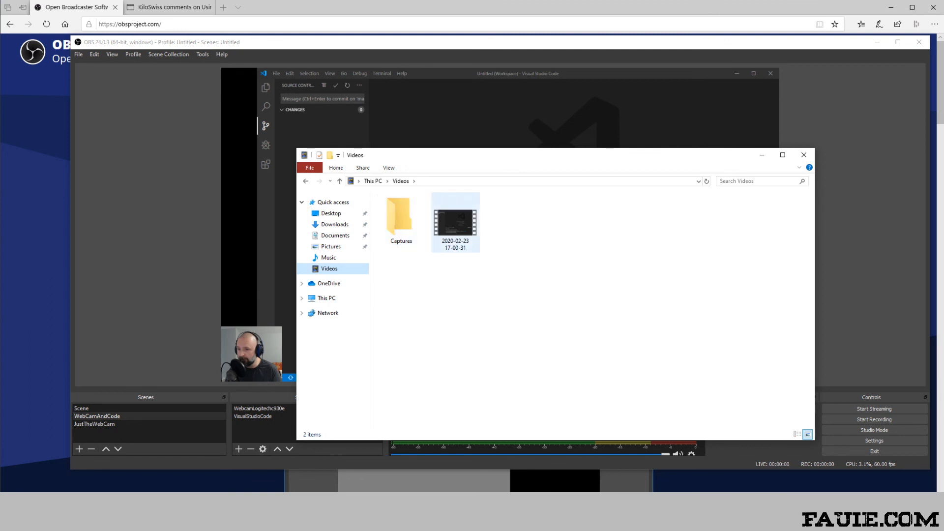
double_click(402, 219)
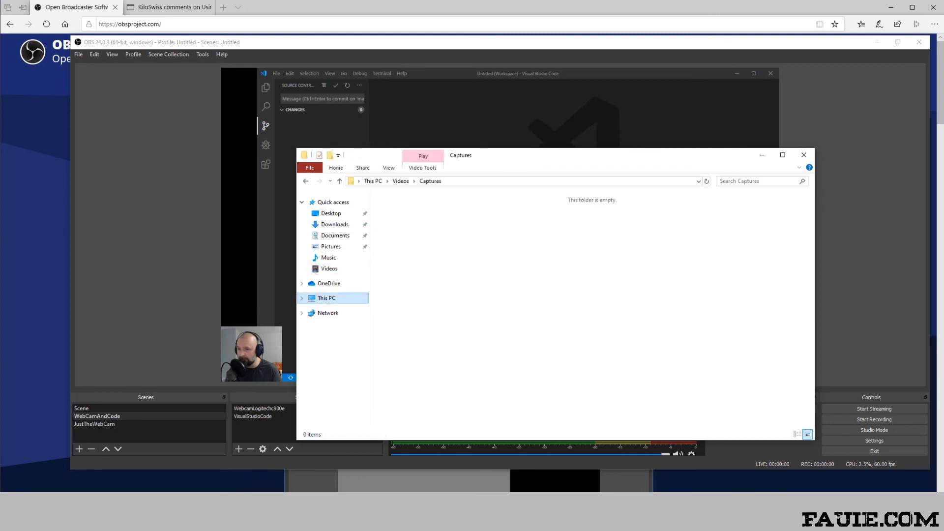
click(340, 181)
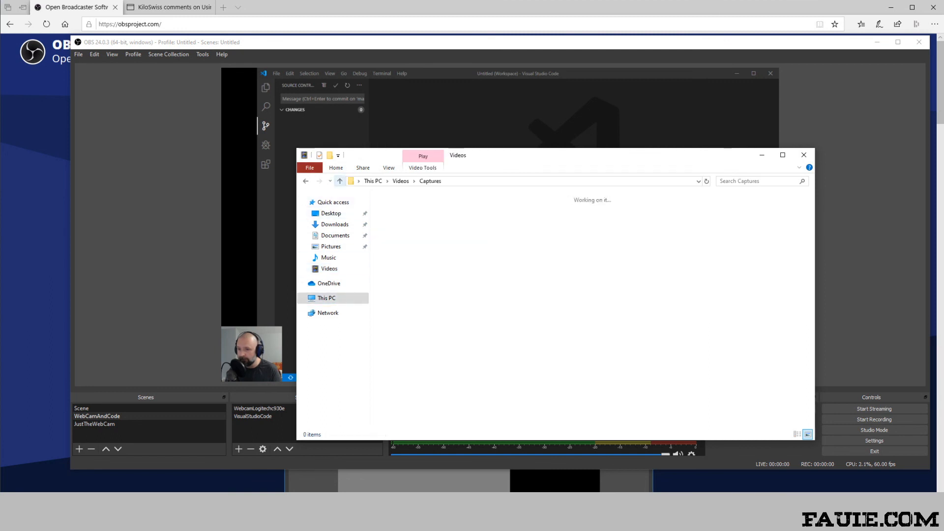
click(456, 223)
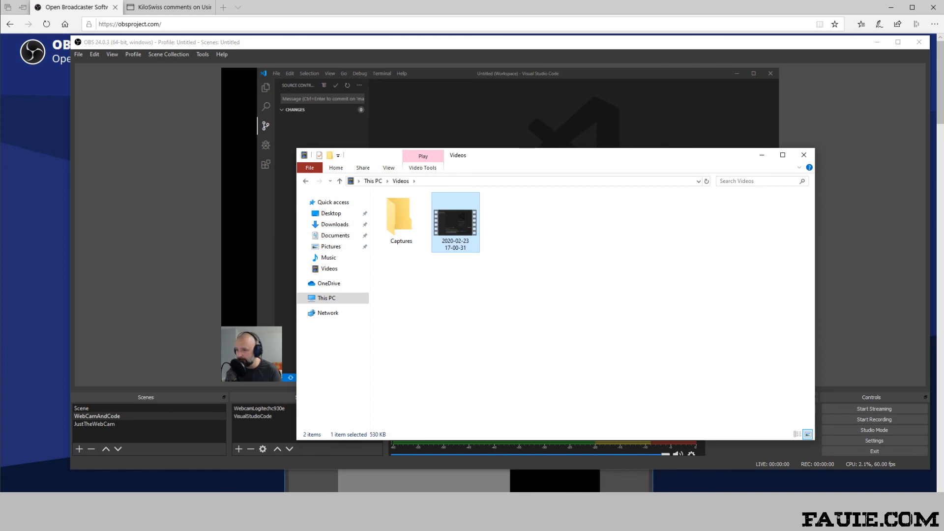
double_click(456, 222)
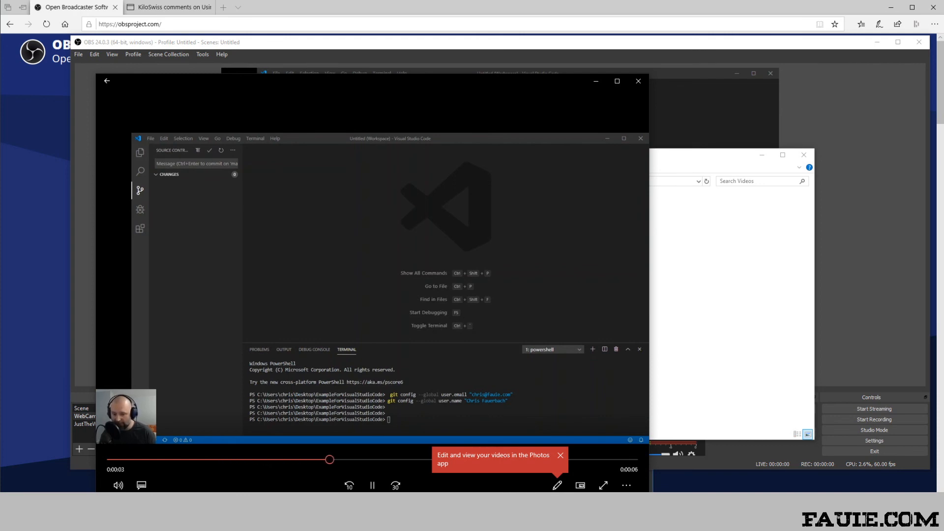
click(638, 81)
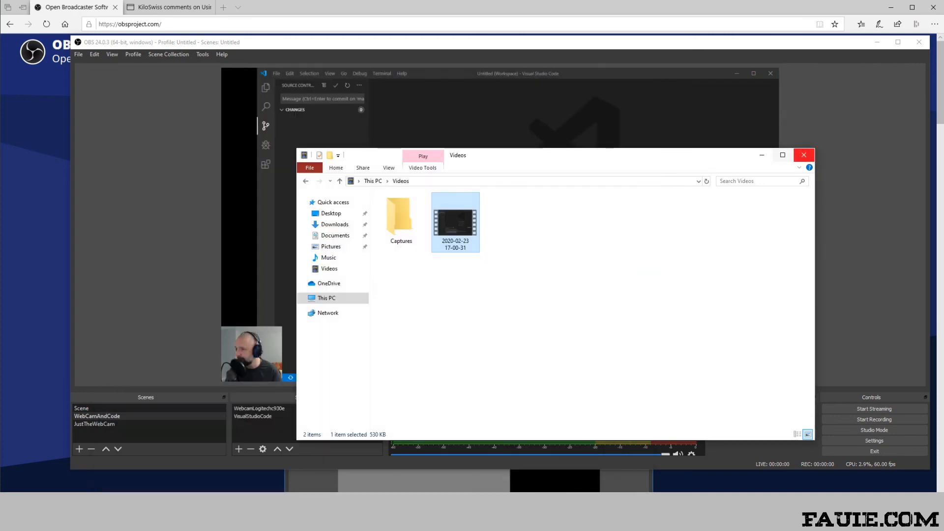
click(804, 154)
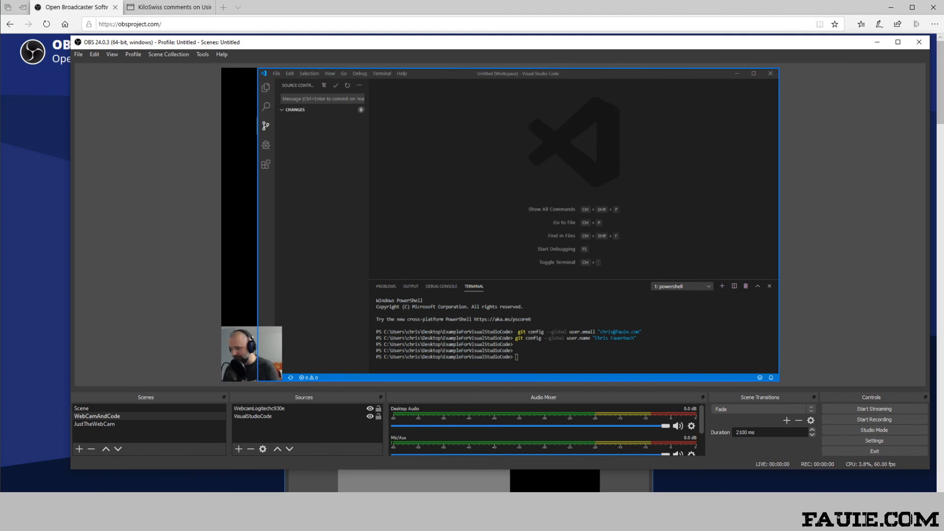